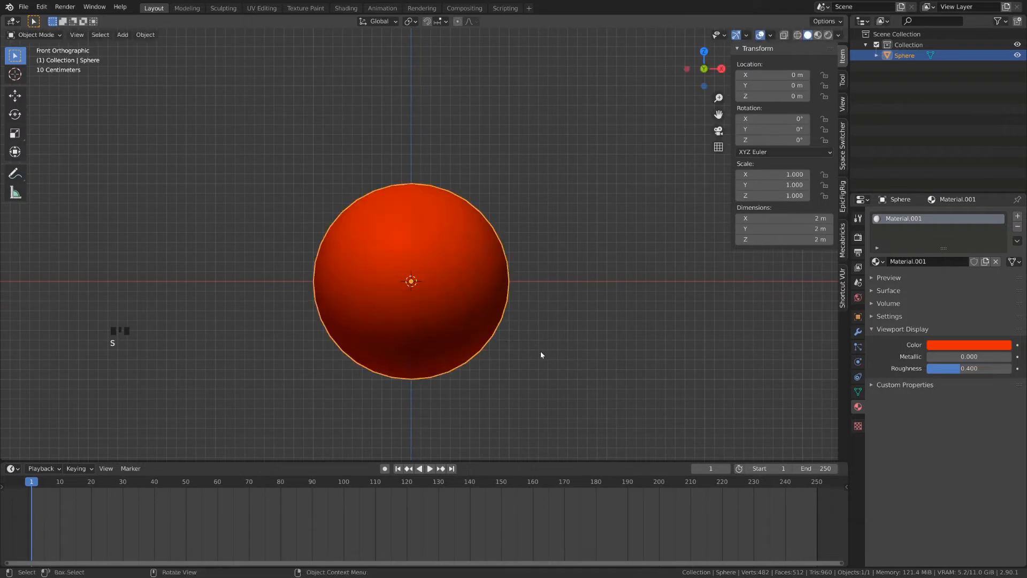
pyautogui.press('s')
pyautogui.press('z')
pyautogui.press('Escape')
# - In Edit Mode, move the sphere's whole mesh up 1 m along Z, then return to Object Mode
pyautogui.press('Tab')
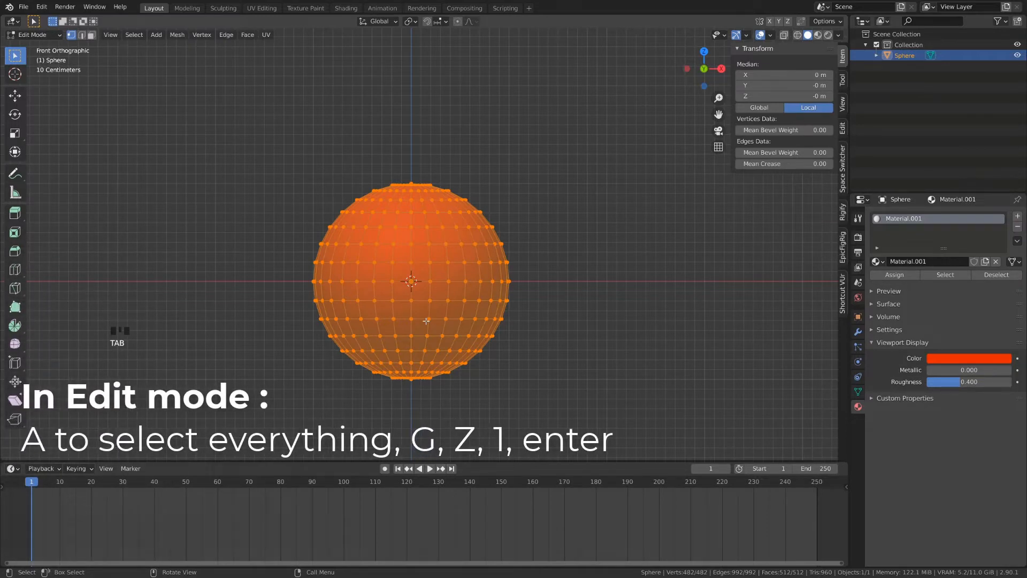
pyautogui.press('g')
pyautogui.press('z')
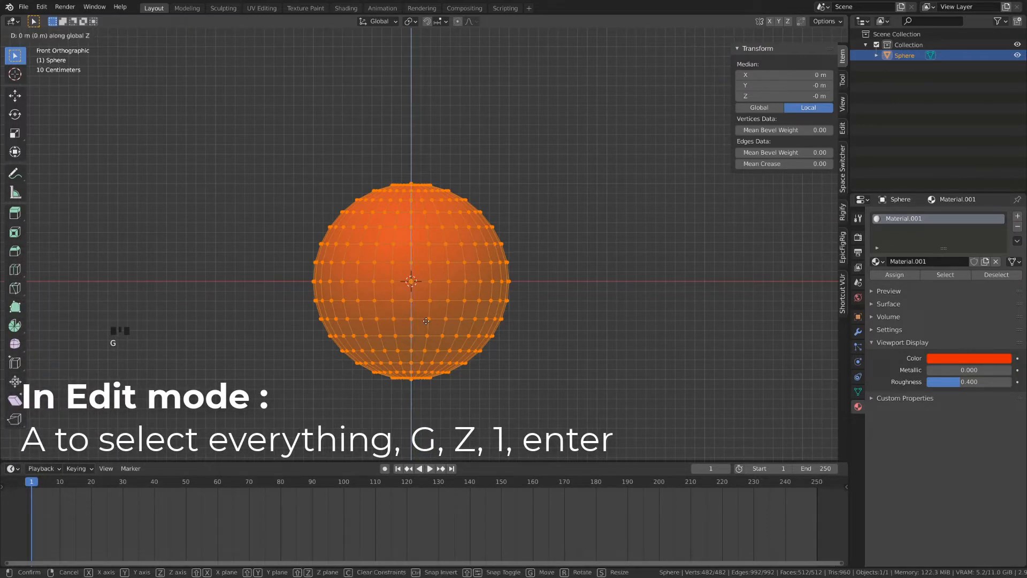
pyautogui.press('1')
pyautogui.press('Return')
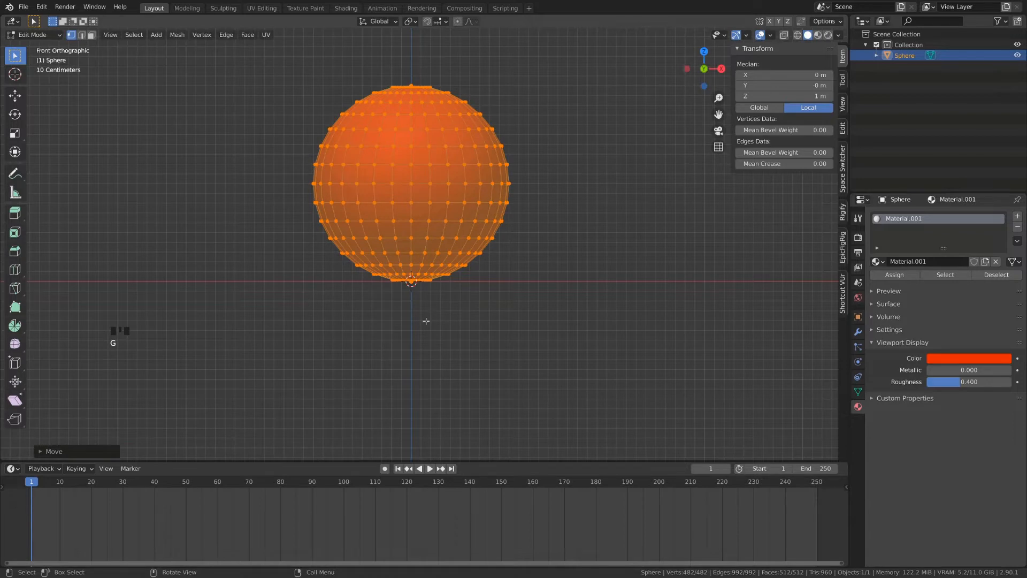
pyautogui.press('Tab')
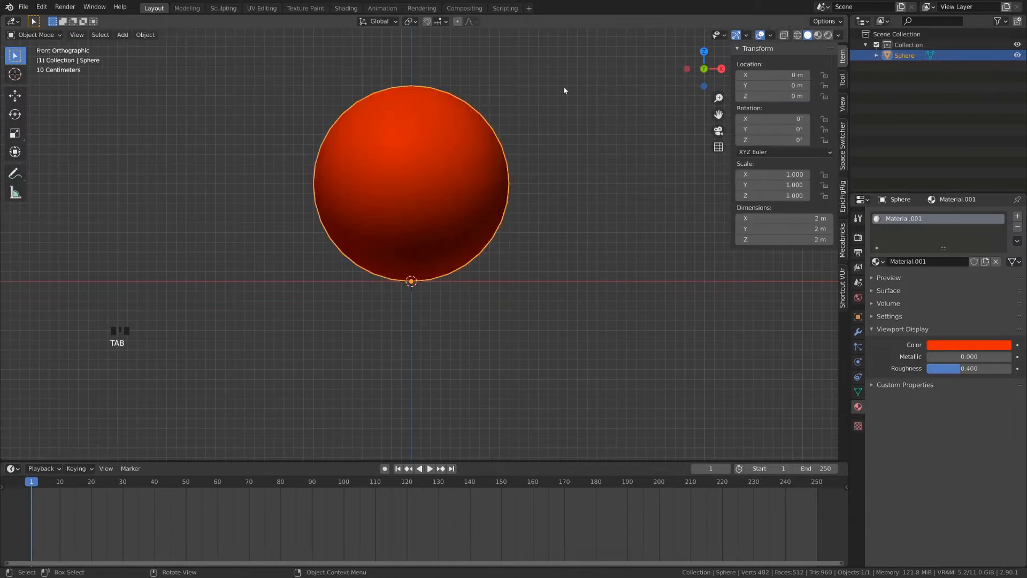
# - Try scaling the whole sphere uniformly from the origin at its base
pyautogui.press('s')
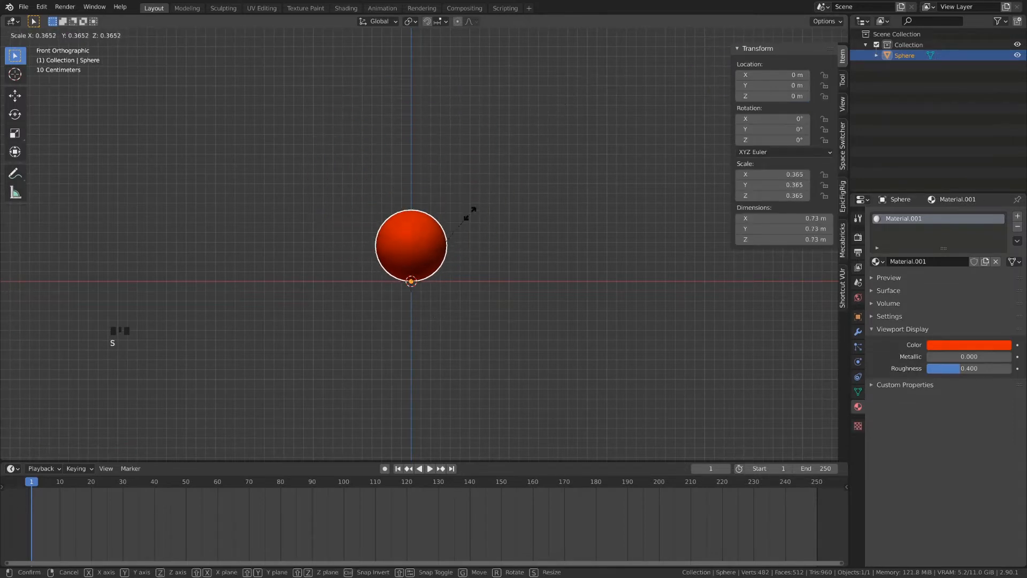
pyautogui.rightClick(538, 155)
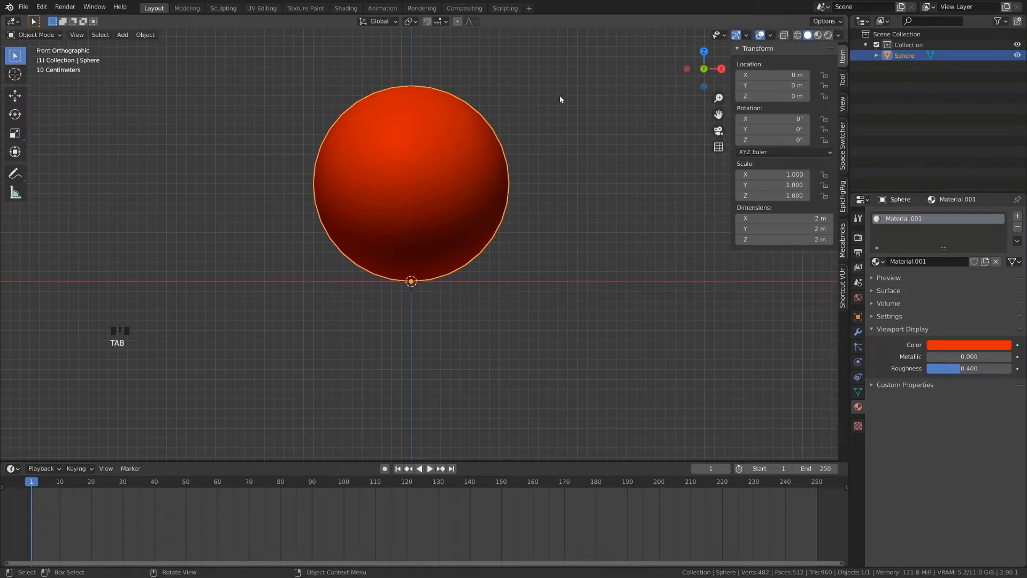
pyautogui.press('s')
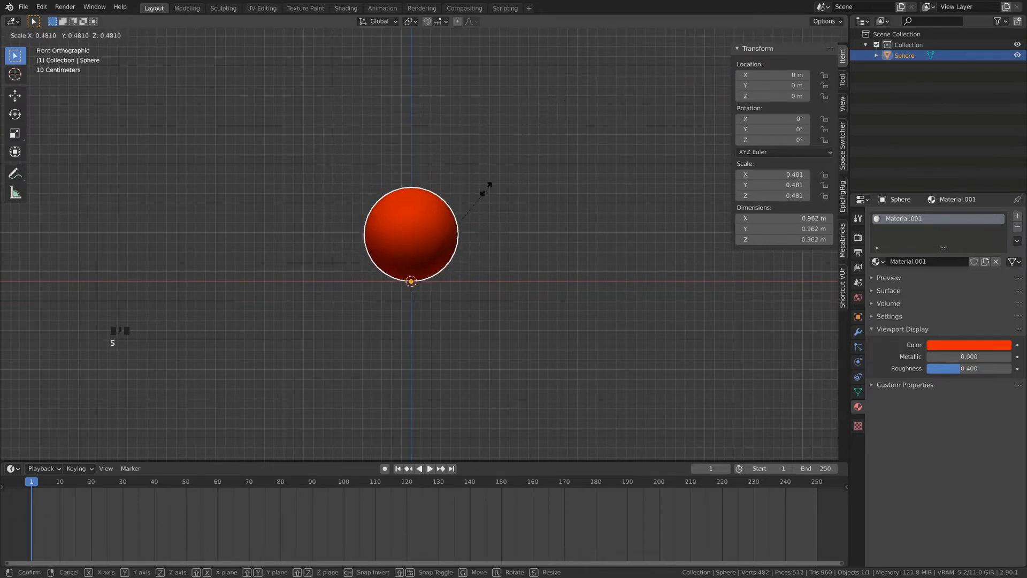
pyautogui.rightClick(496, 177)
# - Play and stop the timeline repeatedly to check how playback runs through the frame range
pyautogui.moveTo(31, 486)
pyautogui.mouseDown()
pyautogui.moveTo(366, 489)
pyautogui.moveTo(39, 489)
pyautogui.mouseUp()
pyautogui.press('space')
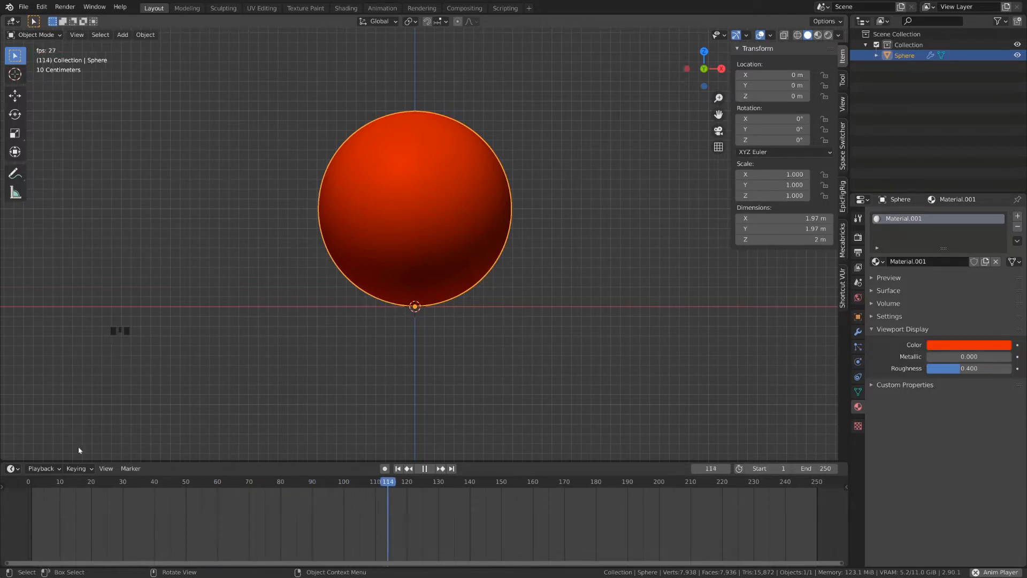
pyautogui.press('Escape')
pyautogui.press('space')
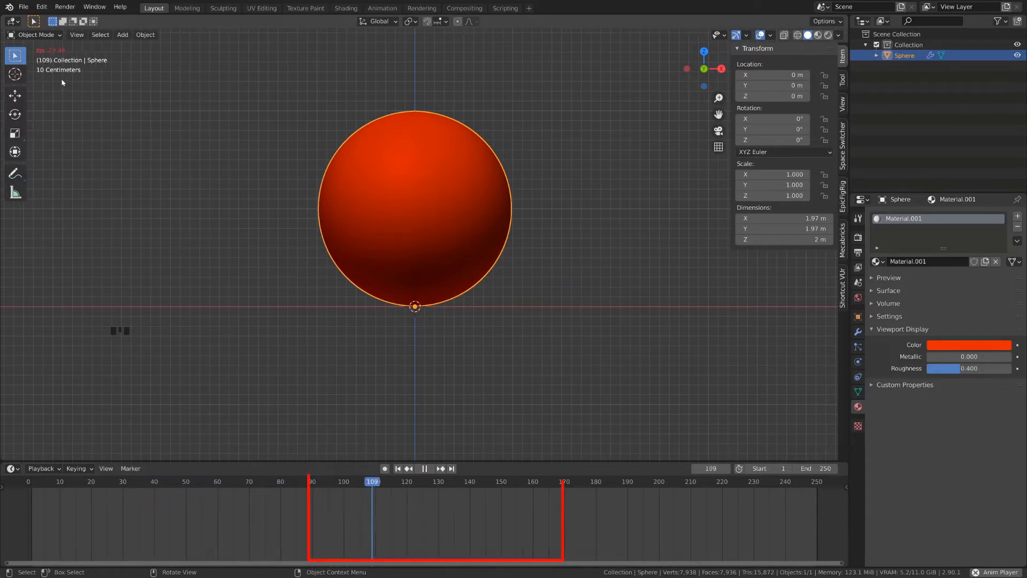
pyautogui.press('Escape')
pyautogui.press('space')
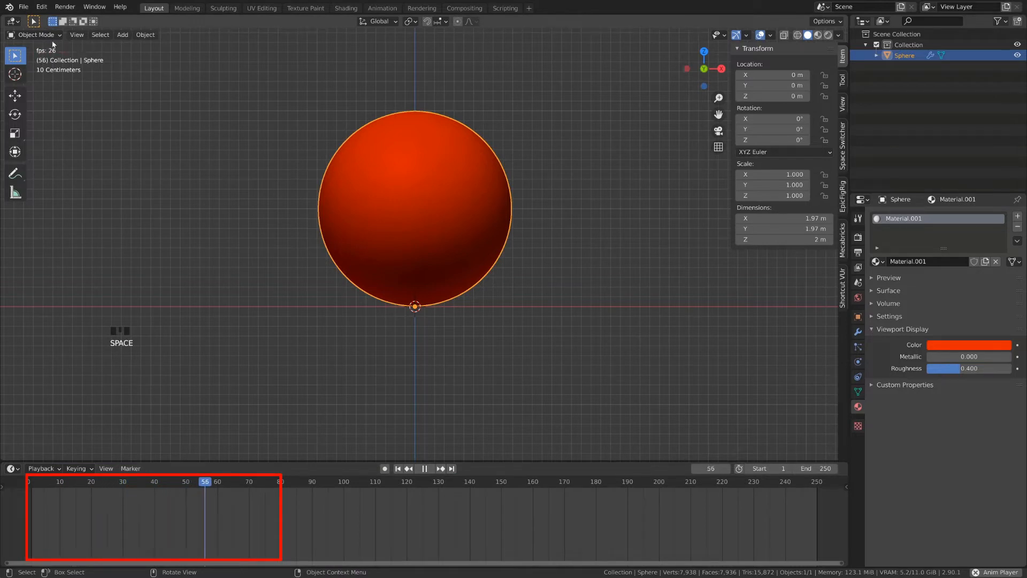
pyautogui.press('space')
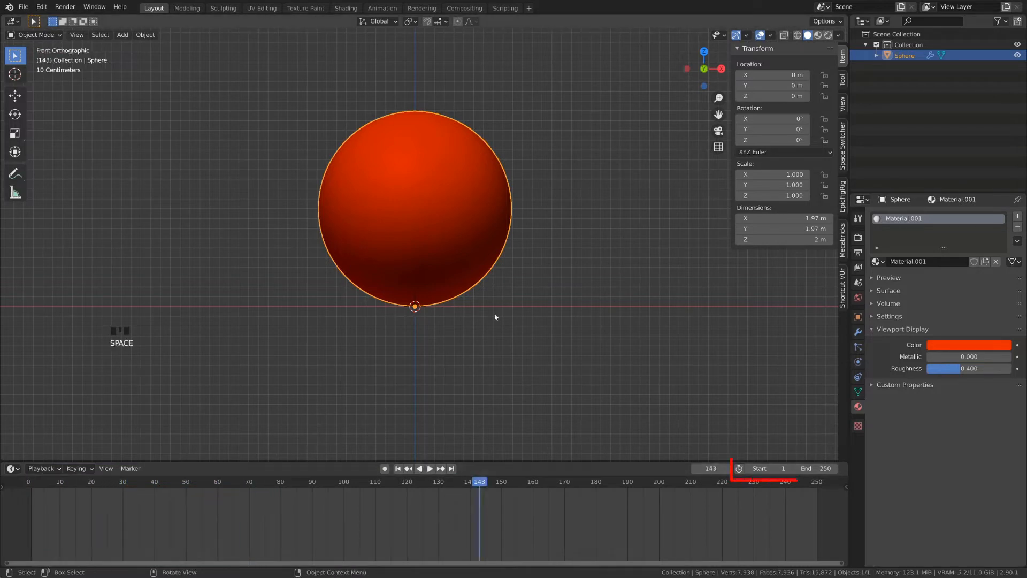
# - Set the animation's frame range to start at 0 and end at 24
pyautogui.click(819, 484)
pyautogui.click(34, 486)
pyautogui.click(768, 468)
pyautogui.write('0')
pyautogui.click(815, 468)
pyautogui.write('24')
pyautogui.press('Return')
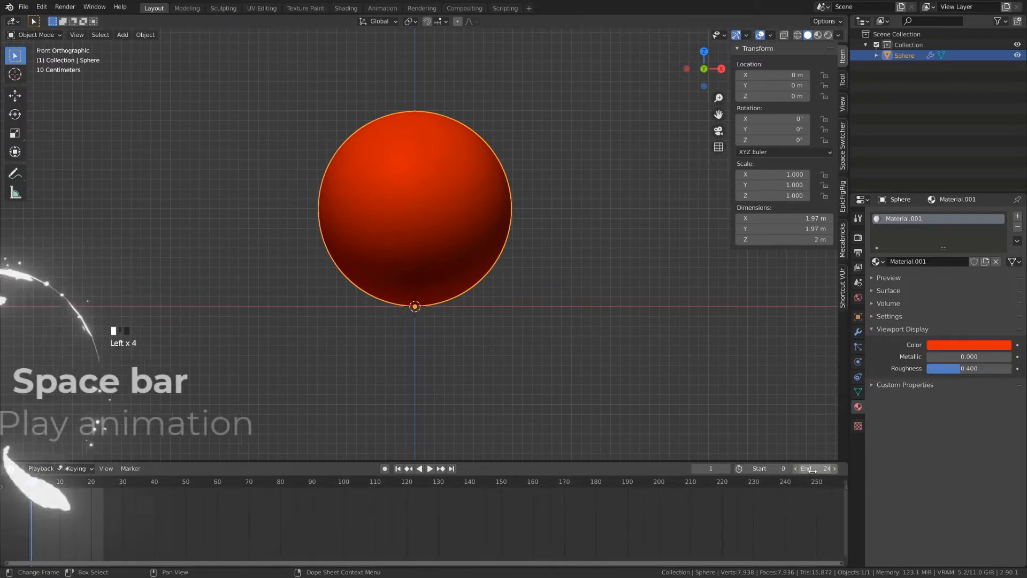
# - Play the 0 to 24 frame range, then scrub the current frame to 12 and back to 0
pyautogui.click(29, 503)
pyautogui.press('space')
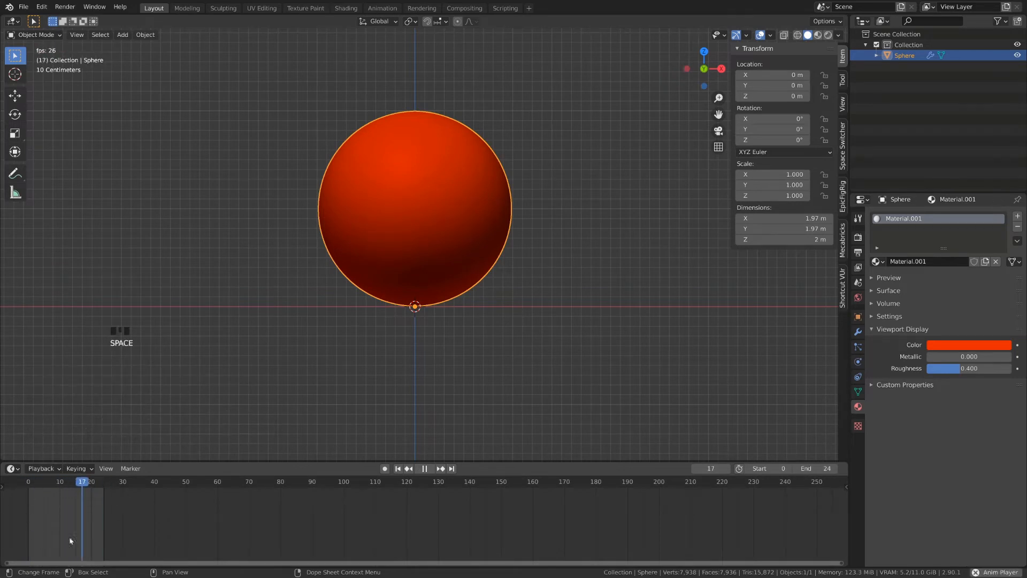
pyautogui.press('space')
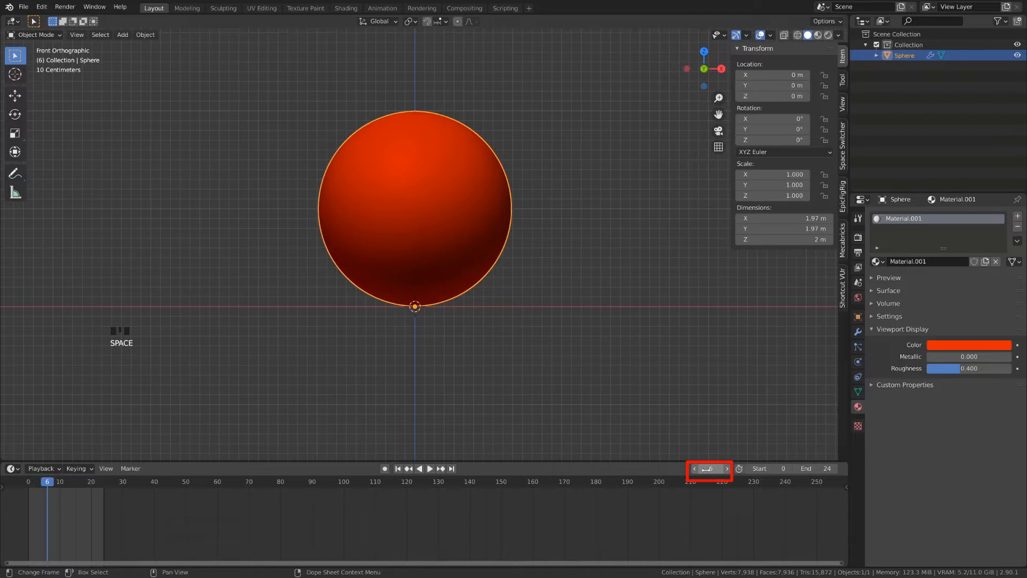
pyautogui.moveTo(706, 469)
pyautogui.mouseDown()
pyautogui.moveTo(749, 468)
pyautogui.moveTo(685, 468)
pyautogui.moveTo(764, 468)
pyautogui.moveTo(703, 468)
pyautogui.moveTo(761, 468)
pyautogui.moveTo(713, 469)
pyautogui.mouseUp()
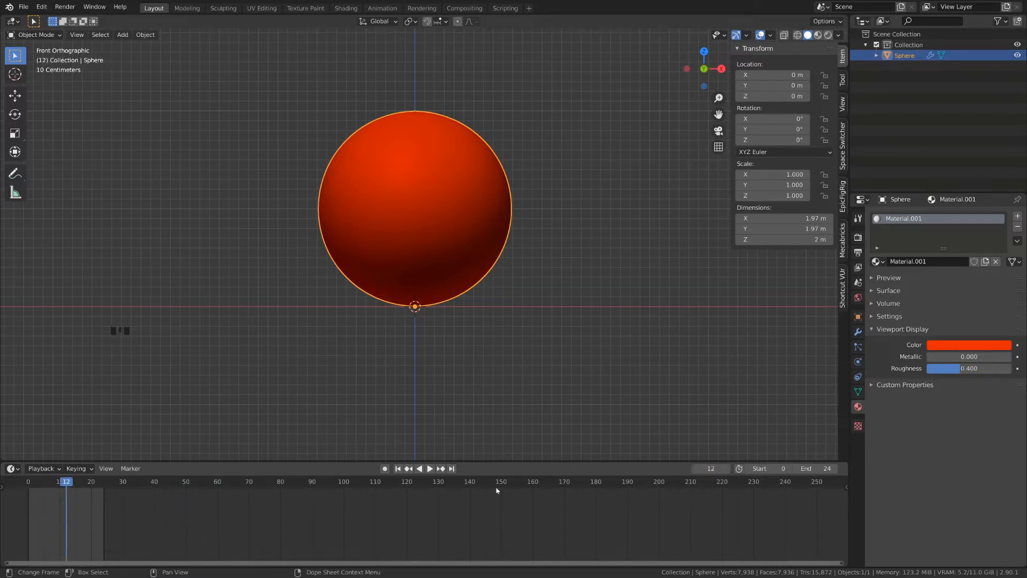
pyautogui.moveTo(67, 490); pyautogui.dragTo(30, 502)
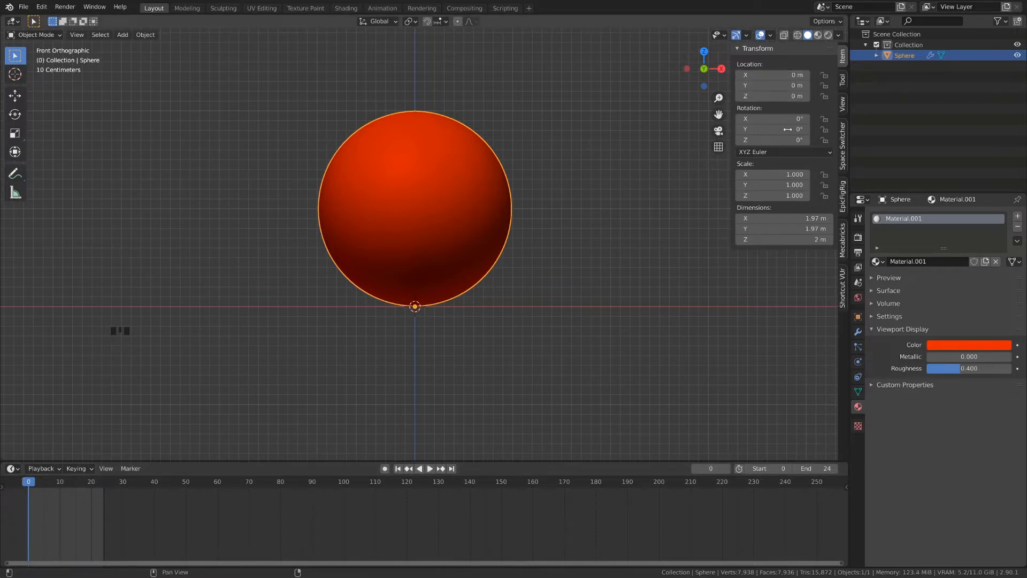
# - Insert a Location keyframe for the sphere at frame 0
pyautogui.click(104, 489)
pyautogui.scroll(4, 210, 509)
pyautogui.keyDown('shift'); pyautogui.moveTo(210, 509); pyautogui.dragTo(573, 520, button='middle'); pyautogui.keyUp('shift')
pyautogui.scroll(9, 214, 511)
pyautogui.scroll(12, 214, 513)
pyautogui.scroll(-2, 573, 520)
pyautogui.click(186, 492)
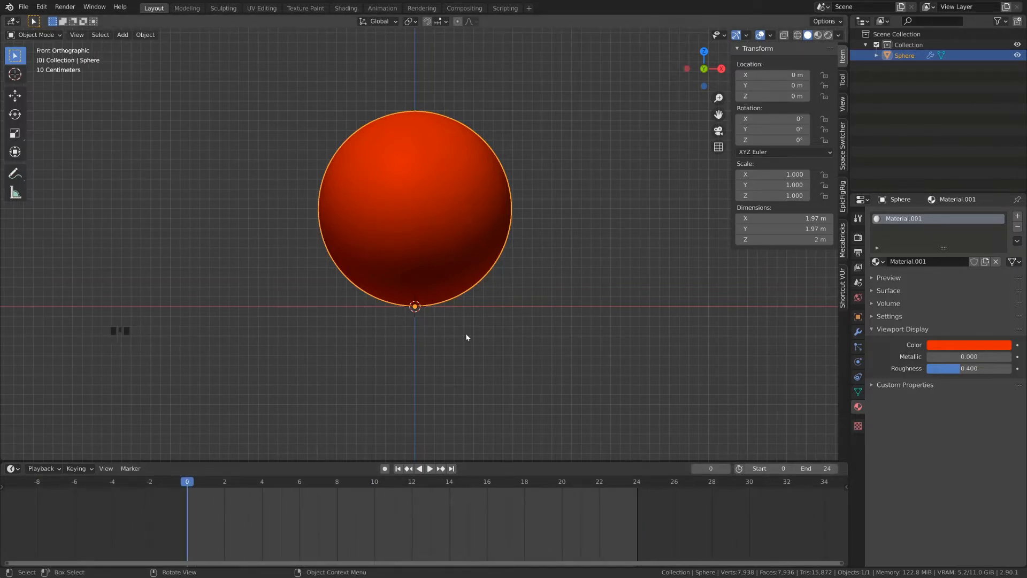
pyautogui.press('i')
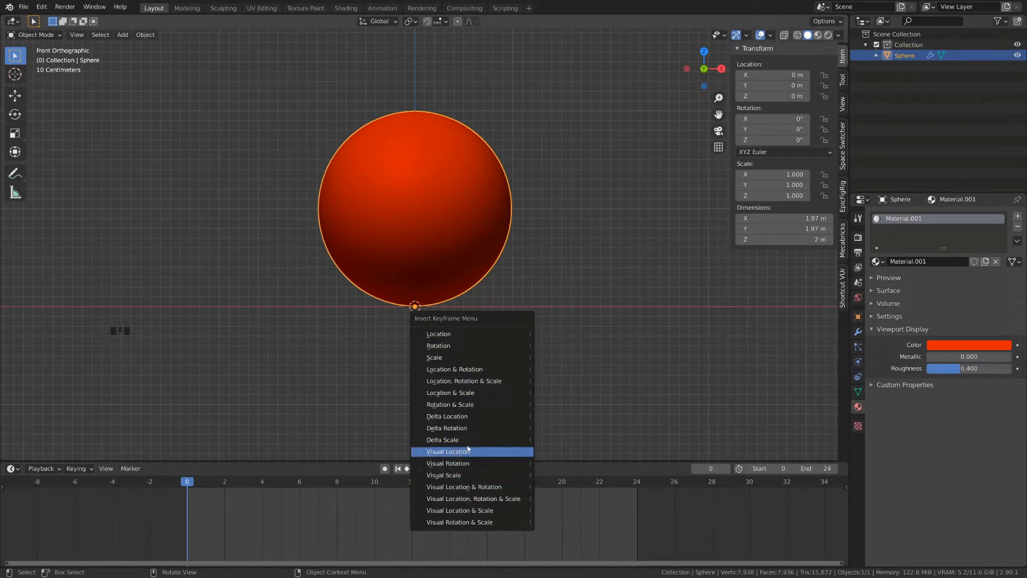
pyautogui.click(470, 335)
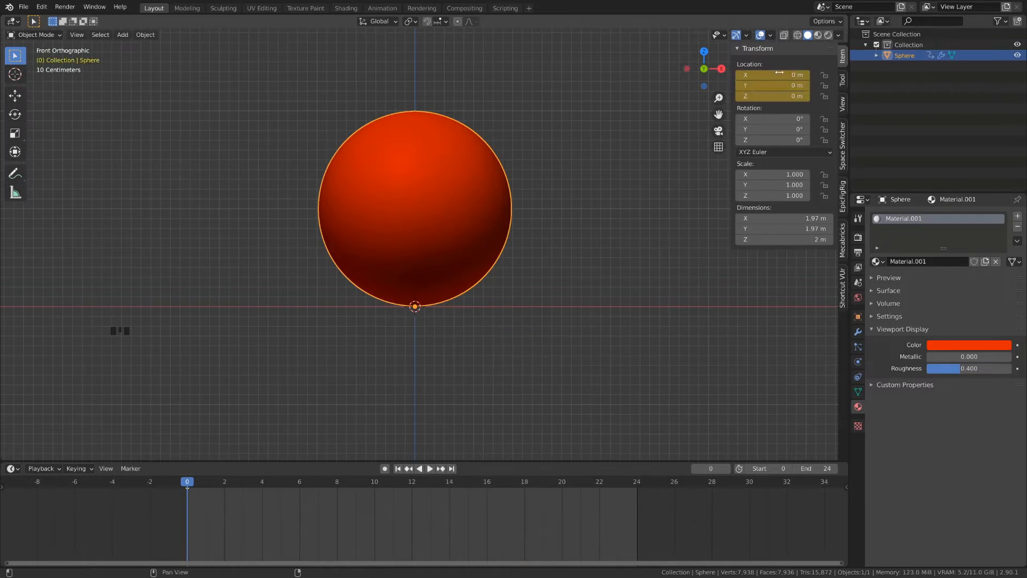
# - At frame 10, raise the sphere about 1.49 m along Z and insert a Location keyframe
pyautogui.click(375, 484)
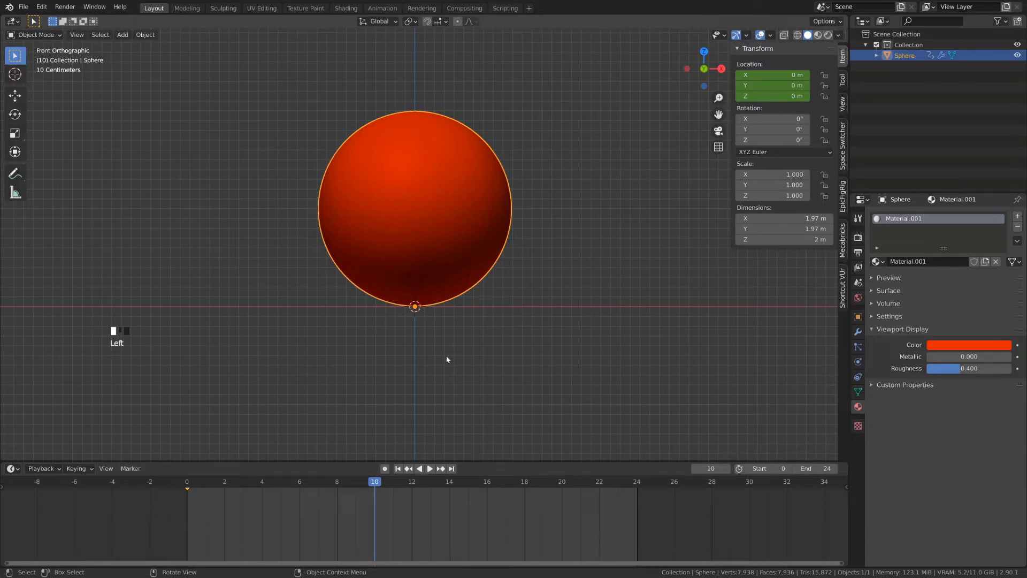
pyautogui.press('g')
pyautogui.press('z')
pyautogui.click(470, 212)
pyautogui.scroll(-2, 471, 214)
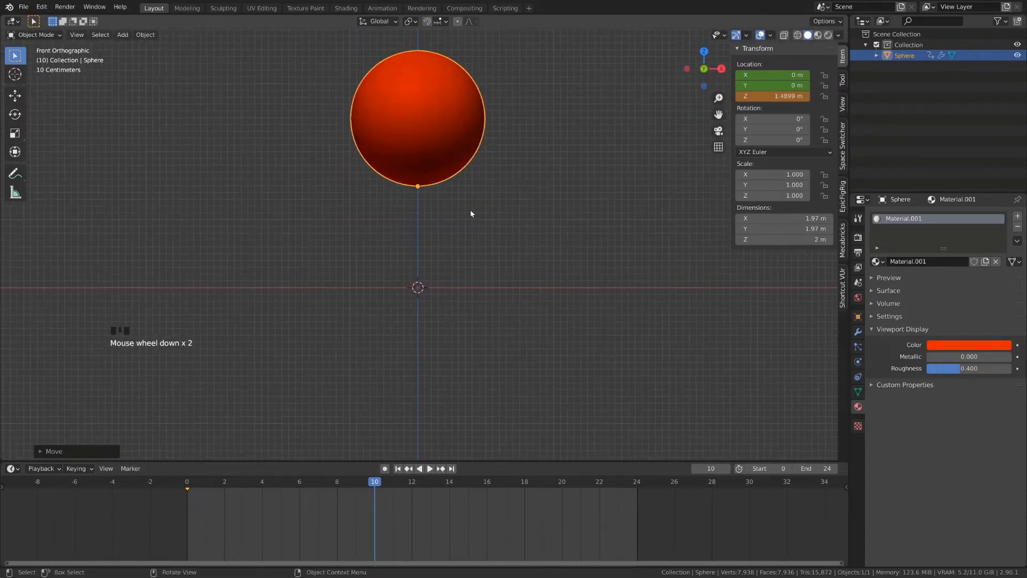
pyautogui.press('i')
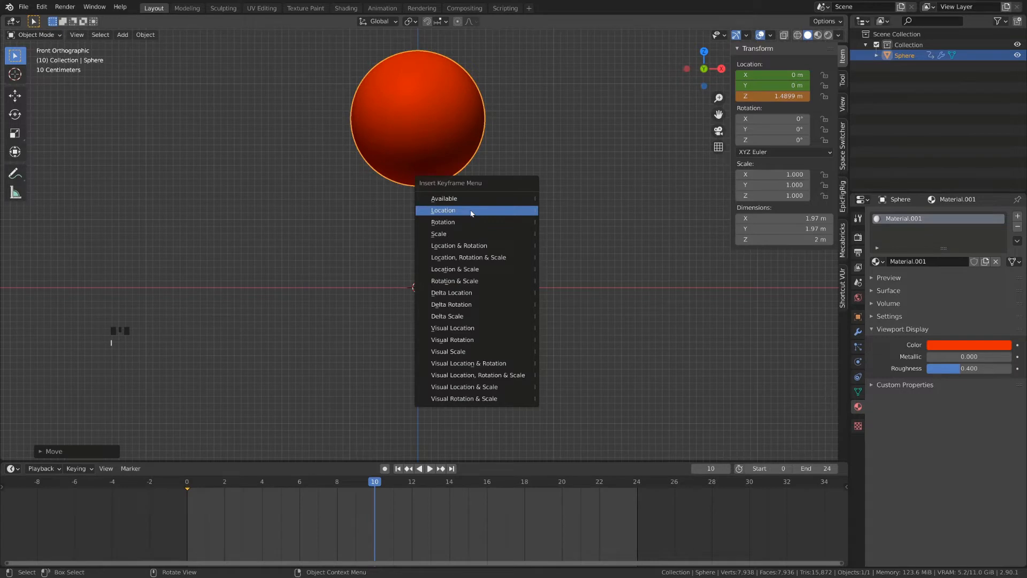
pyautogui.click(470, 210)
# - Scrub between the two location keyframes and try moving the frame 0 keyframe along the timeline
pyautogui.keyDown('shift'); pyautogui.moveTo(354, 521); pyautogui.dragTo(352, 522, button='middle'); pyautogui.keyUp('shift')
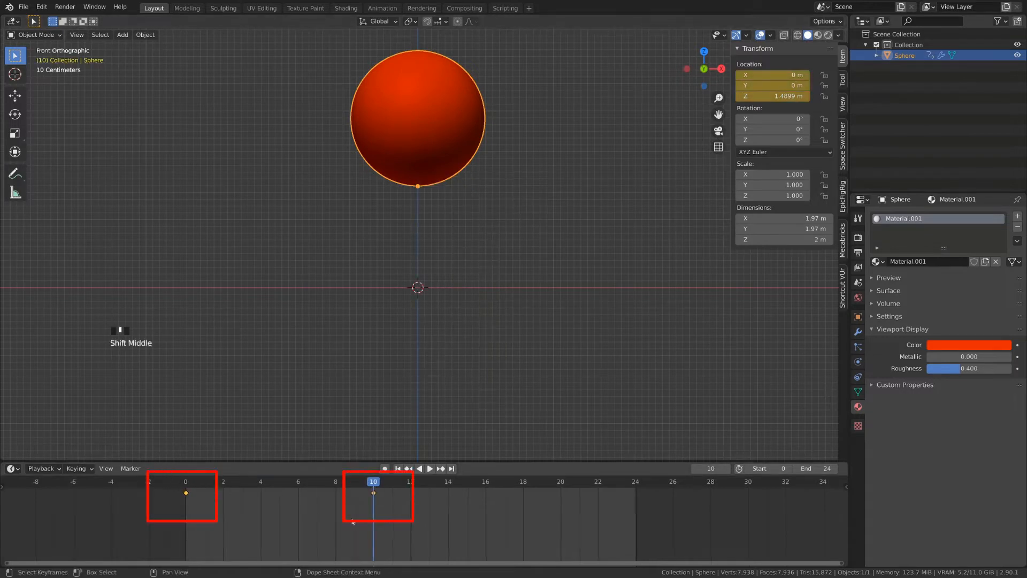
pyautogui.moveTo(372, 488)
pyautogui.mouseDown()
pyautogui.moveTo(196, 491)
pyautogui.moveTo(186, 497)
pyautogui.moveTo(388, 503)
pyautogui.moveTo(189, 522)
pyautogui.moveTo(371, 515)
pyautogui.moveTo(187, 514)
pyautogui.moveTo(371, 514)
pyautogui.moveTo(359, 496)
pyautogui.moveTo(188, 519)
pyautogui.moveTo(392, 516)
pyautogui.moveTo(187, 519)
pyautogui.moveTo(371, 515)
pyautogui.moveTo(389, 497)
pyautogui.moveTo(332, 516)
pyautogui.moveTo(187, 519)
pyautogui.moveTo(390, 517)
pyautogui.moveTo(188, 519)
pyautogui.moveTo(374, 517)
pyautogui.moveTo(389, 497)
pyautogui.moveTo(314, 517)
pyautogui.moveTo(188, 519)
pyautogui.mouseUp()
pyautogui.press('Up')
pyautogui.click(186, 493)
pyautogui.press('g')
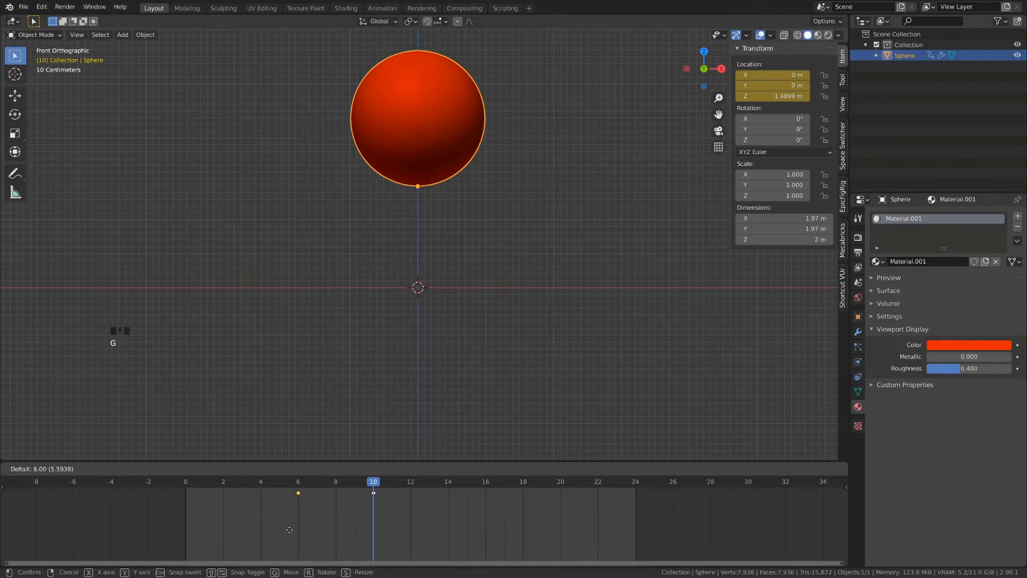
pyautogui.rightClick(290, 530)
# - Duplicate the frame 0 keyframe to the end of the frame range and scrub back to frame 0
pyautogui.hotkey('shift', 'd')
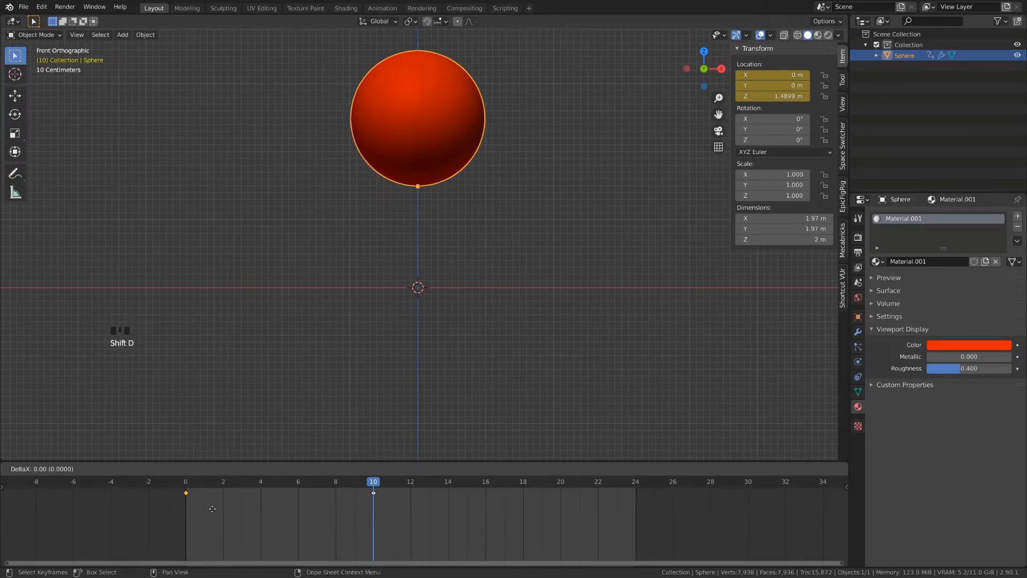
pyautogui.click(654, 498)
pyautogui.moveTo(635, 485); pyautogui.dragTo(182, 502)
# - Select the sphere's location keyframes in the timeline and delete them
pyautogui.press('a')
pyautogui.press('a')
pyautogui.press('a')
pyautogui.moveTo(695, 523); pyautogui.dragTo(345, 489)
pyautogui.press('x')
pyautogui.click(400, 518)
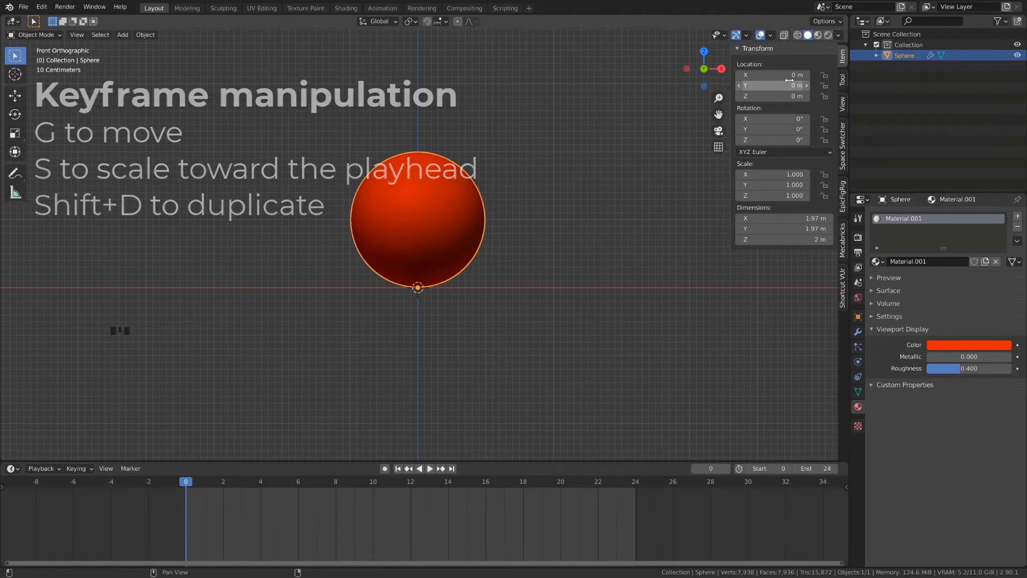
# - Keyframe the sphere's location, rotation and scale values at frame 0, then undo those keyframes
pyautogui.press('i')
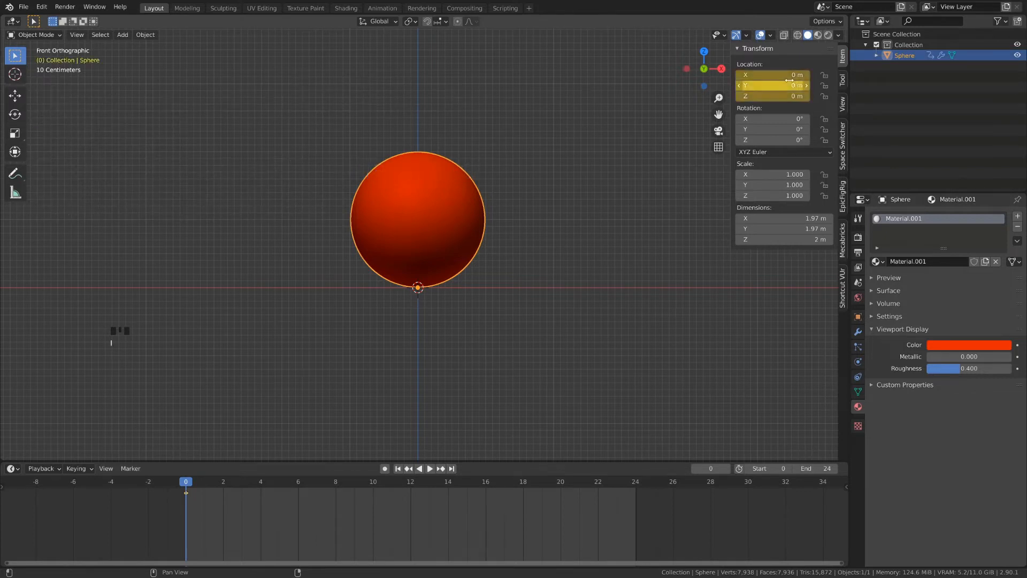
pyautogui.press('i')
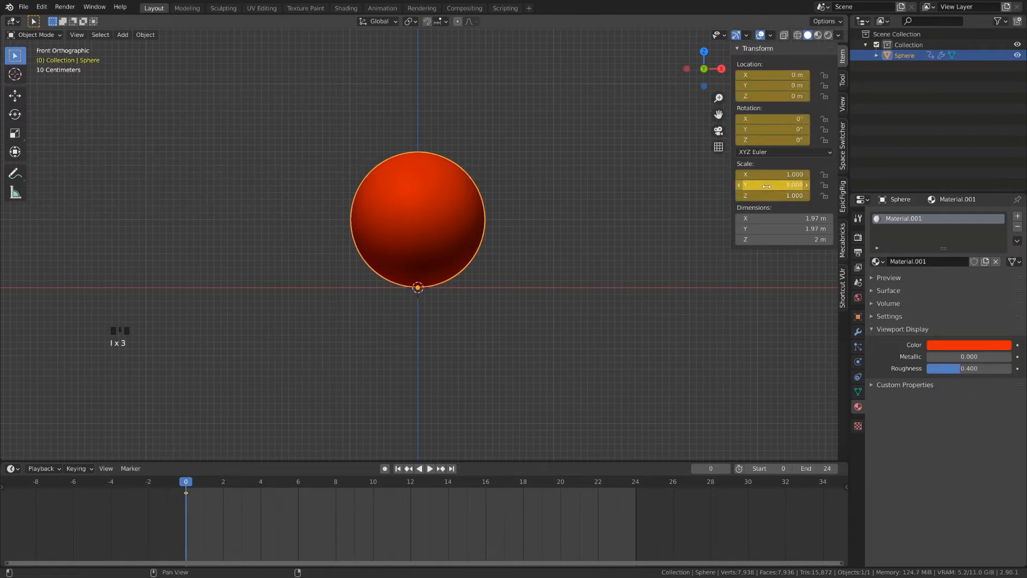
pyautogui.hotkey('ctrl', 'z')
pyautogui.hotkey('ctrl', 'z')
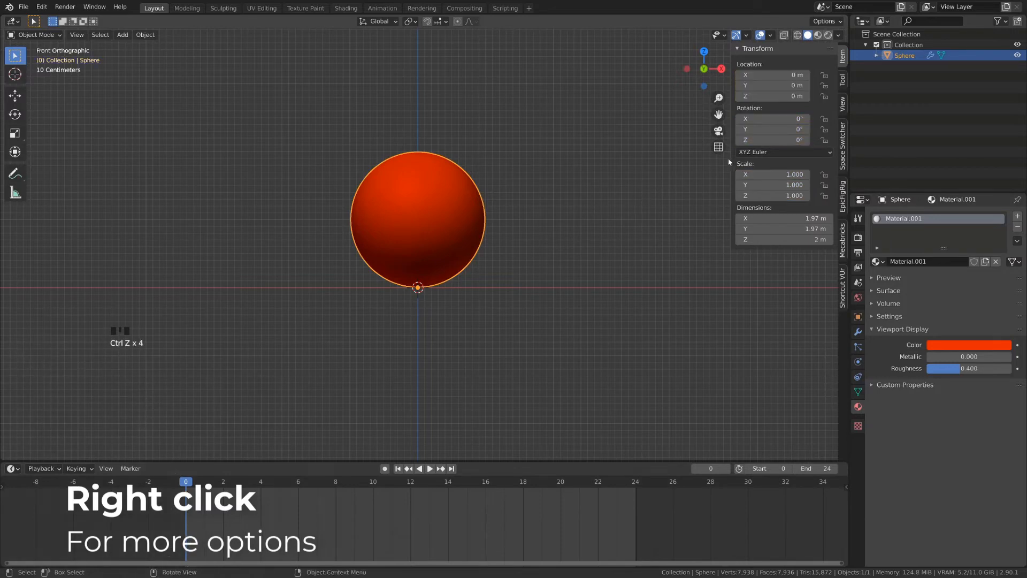
# - Insert single keyframes on X and Z location at frame 0, then keyframe all location and rotation values
pyautogui.rightClick(764, 75)
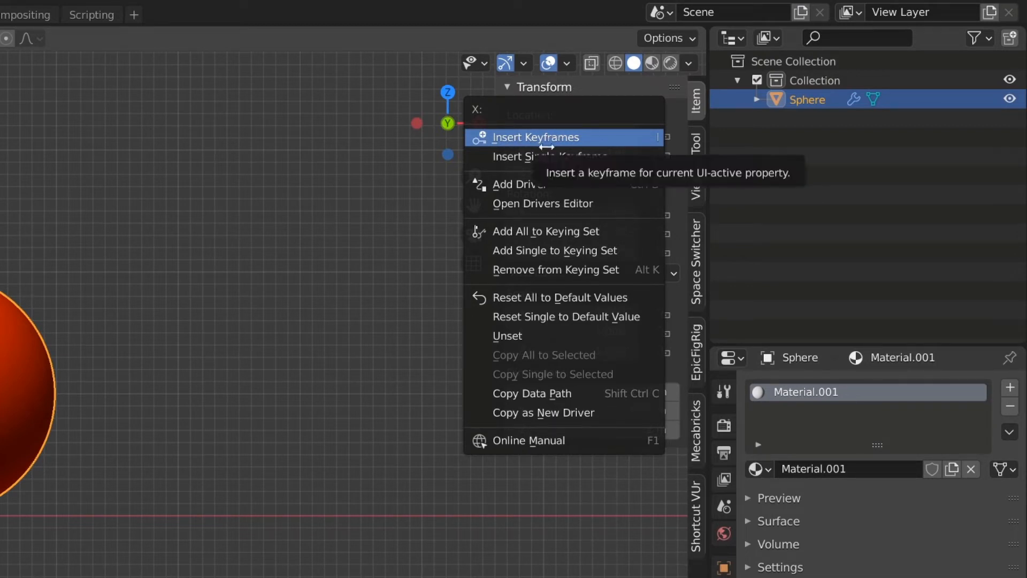
pyautogui.click(549, 156)
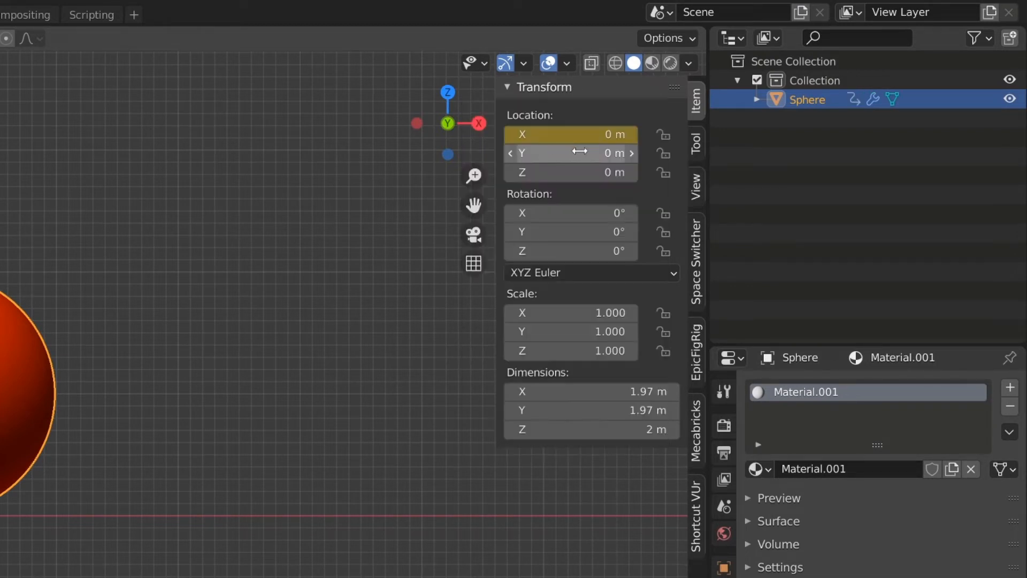
pyautogui.rightClick(552, 170)
pyautogui.click(546, 195)
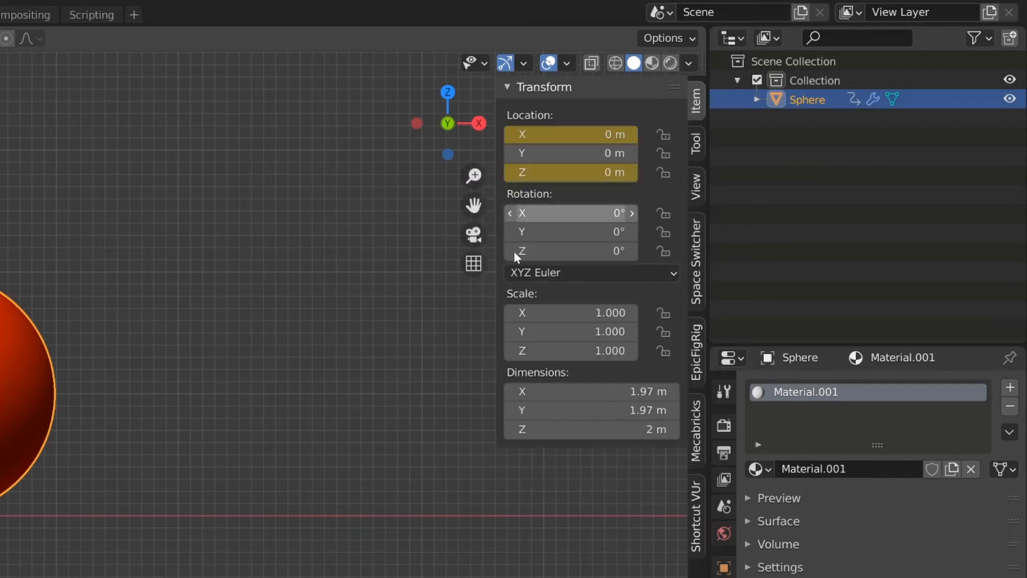
pyautogui.press('i')
pyautogui.press('i')
# - Delete all of the sphere's location keyframes and only the single keyframe on Y rotation
pyautogui.rightClick(594, 146)
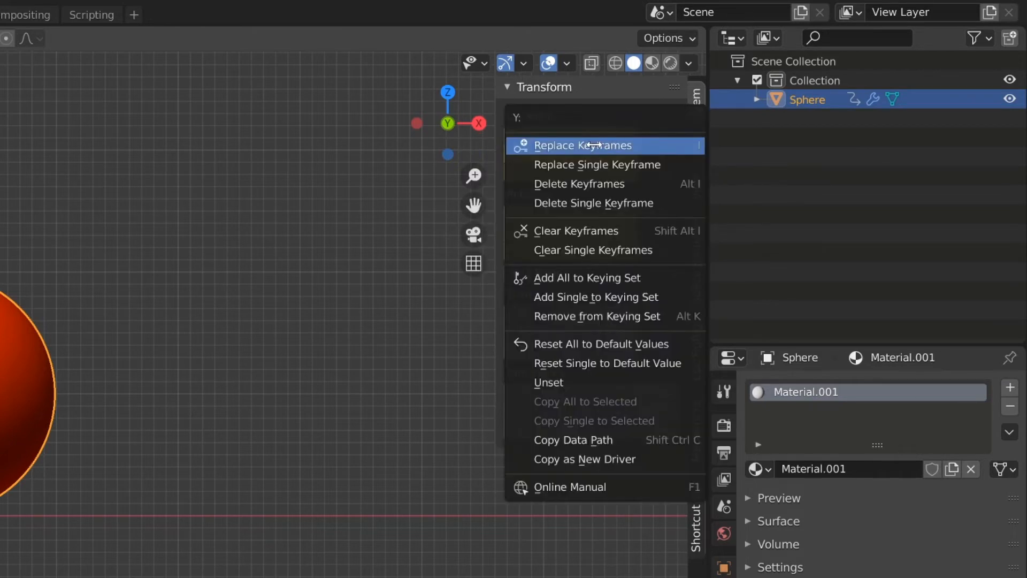
pyautogui.click(581, 188)
pyautogui.rightClick(574, 234)
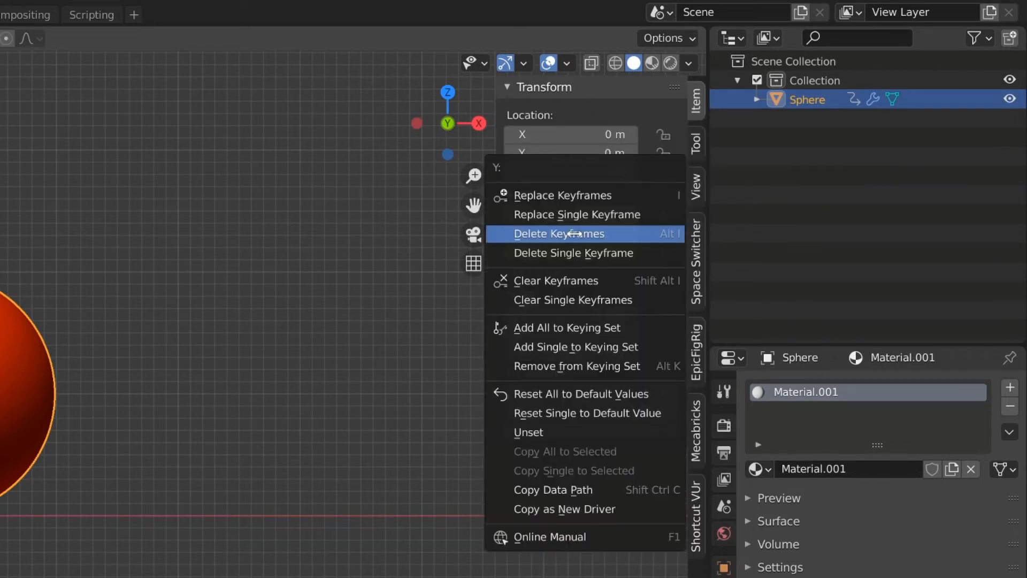
pyautogui.click(570, 253)
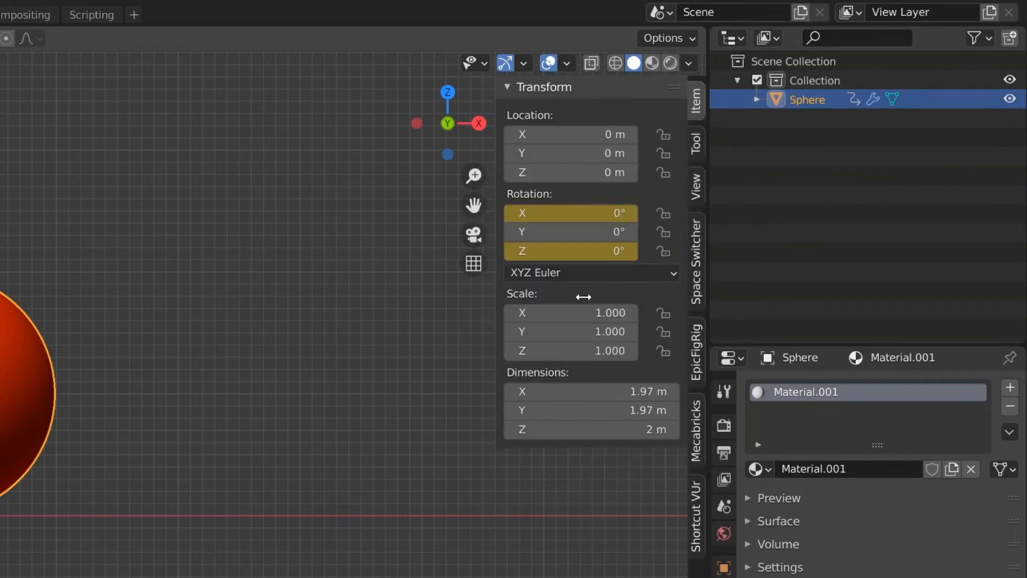
# - Clear the sphere's remaining rotation keyframes and insert a location keyframe at frame 0
pyautogui.rightClick(575, 233)
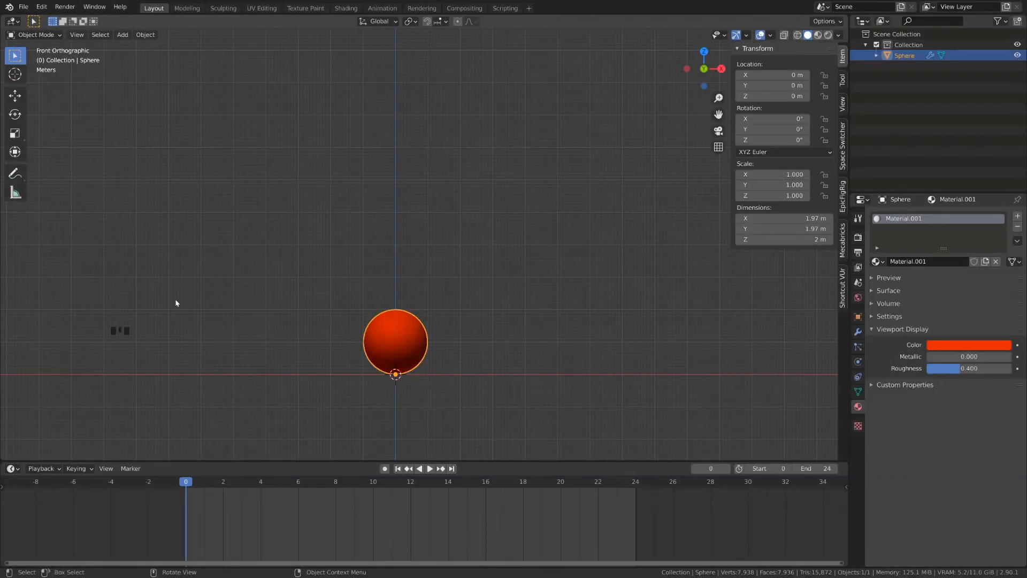
pyautogui.press('i')
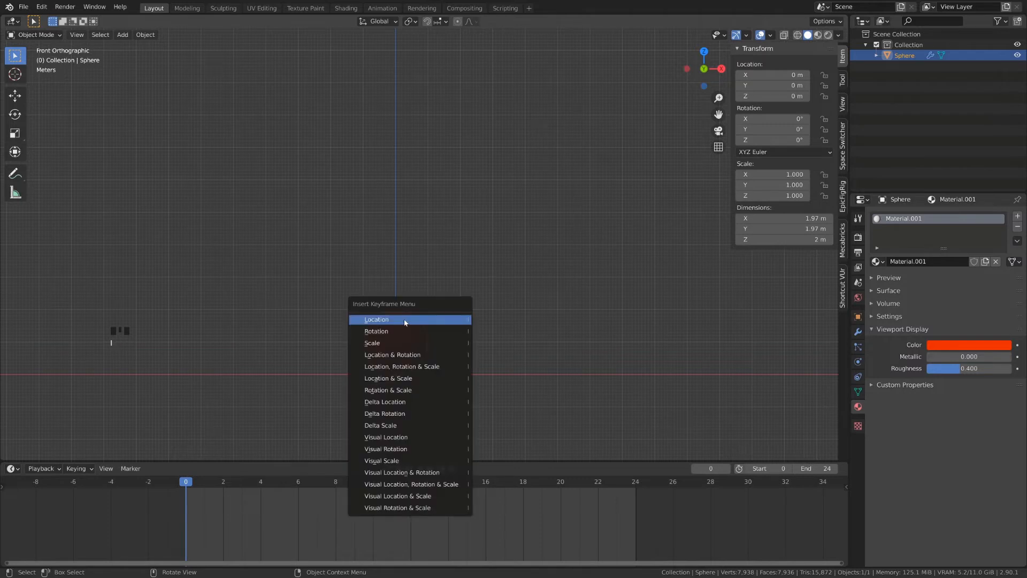
pyautogui.click(405, 321)
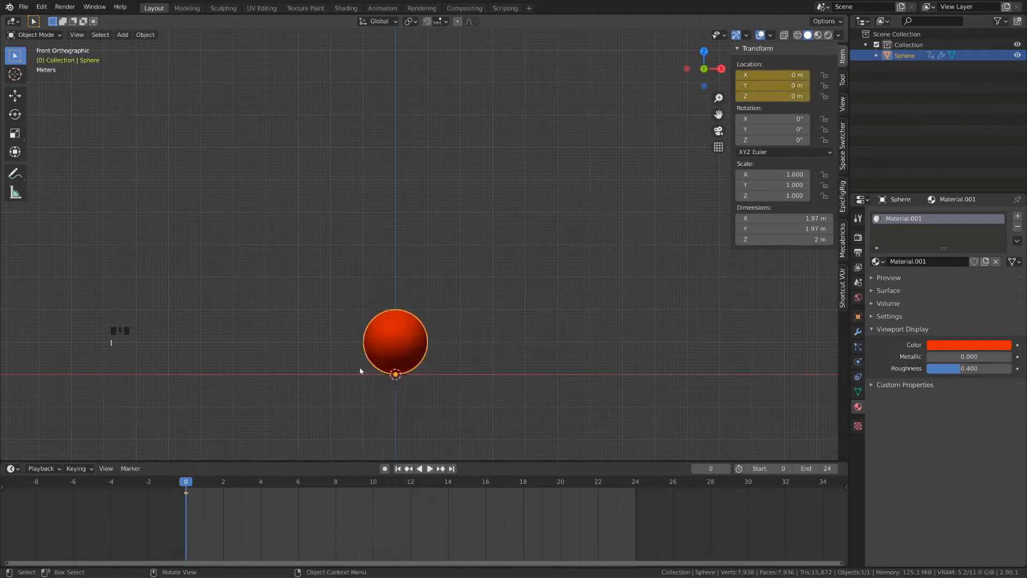
# - Raise the sphere to about 8 m on Z at frame 12 without keyframing it, and scrub through frames 0 to 7
pyautogui.click(411, 483)
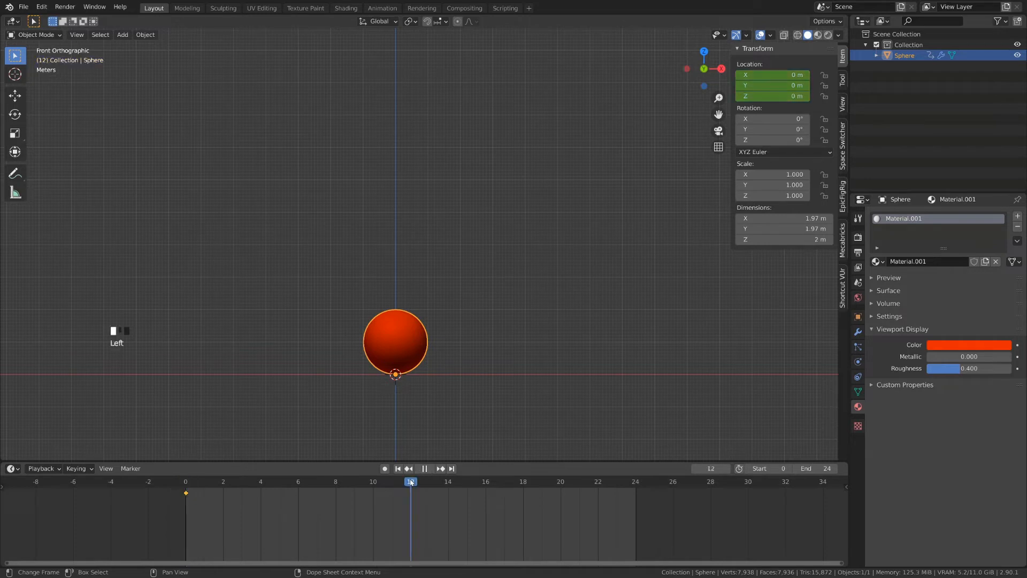
pyautogui.press('g')
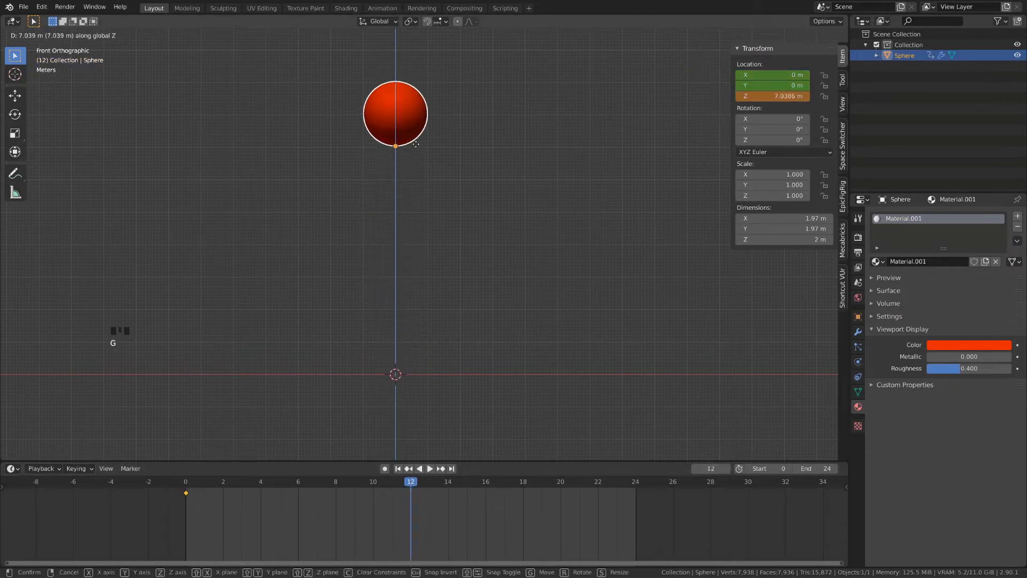
pyautogui.click(419, 116)
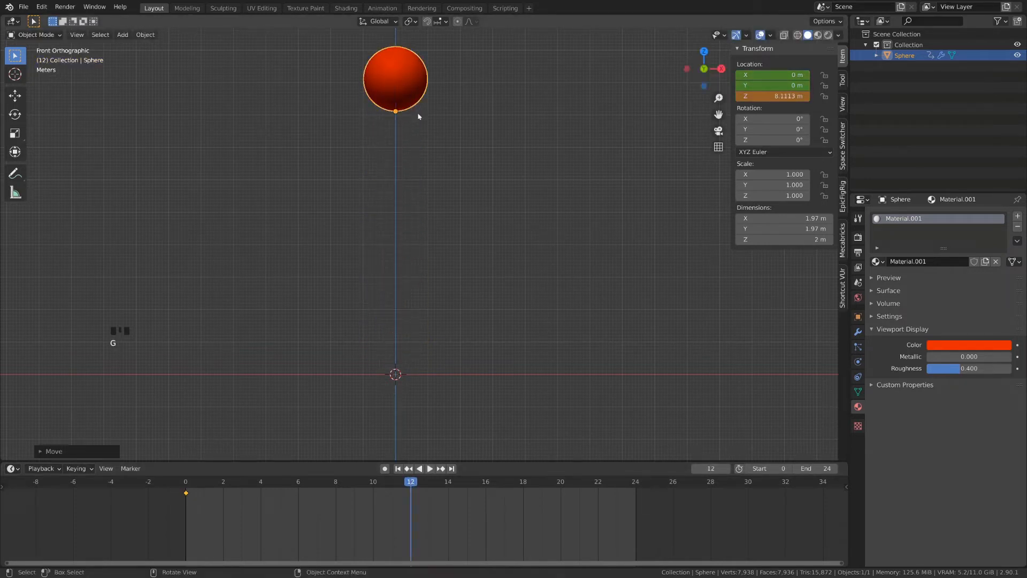
pyautogui.press('g')
pyautogui.click(420, 121)
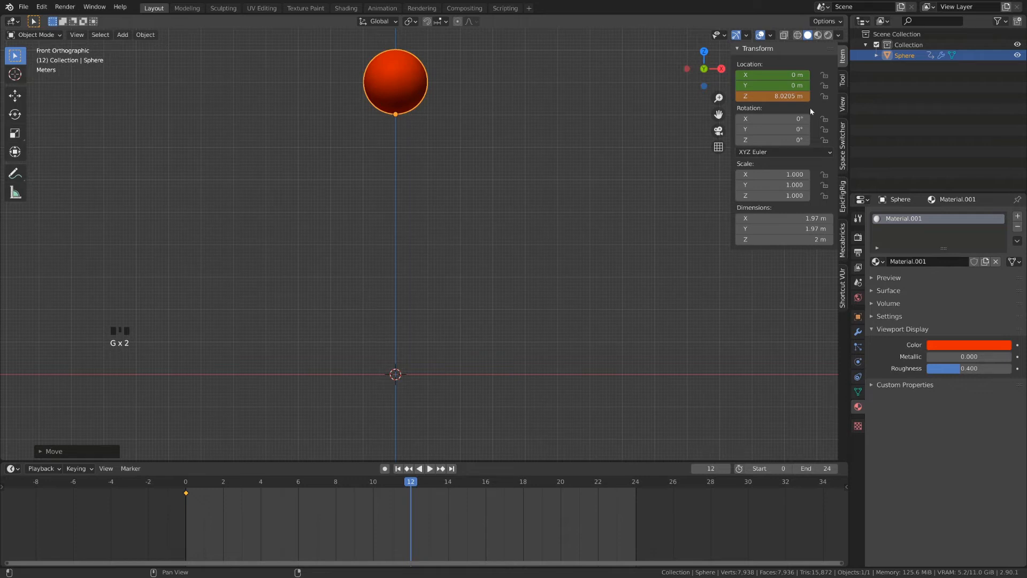
pyautogui.click(187, 488)
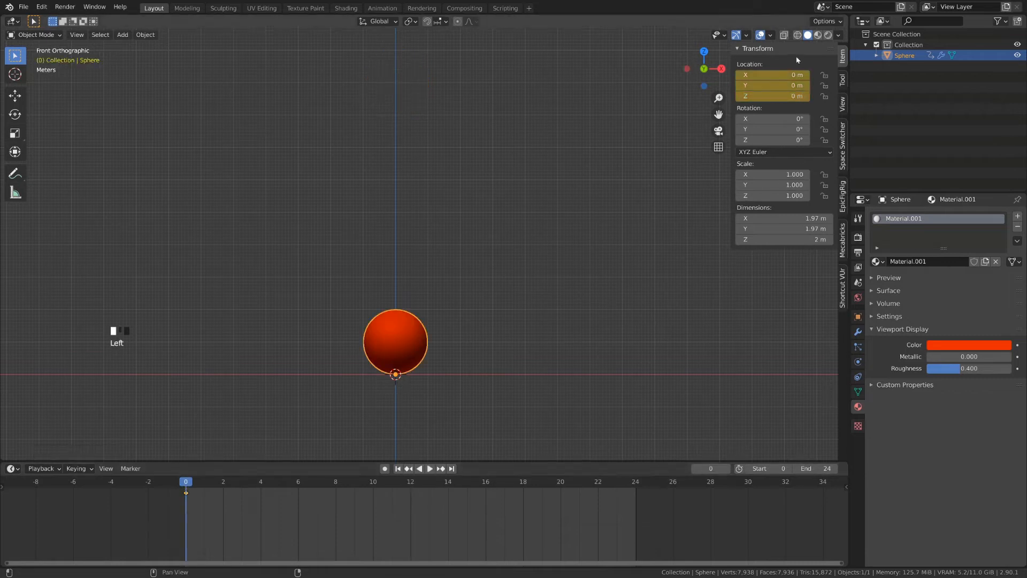
pyautogui.moveTo(198, 488); pyautogui.dragTo(317, 488)
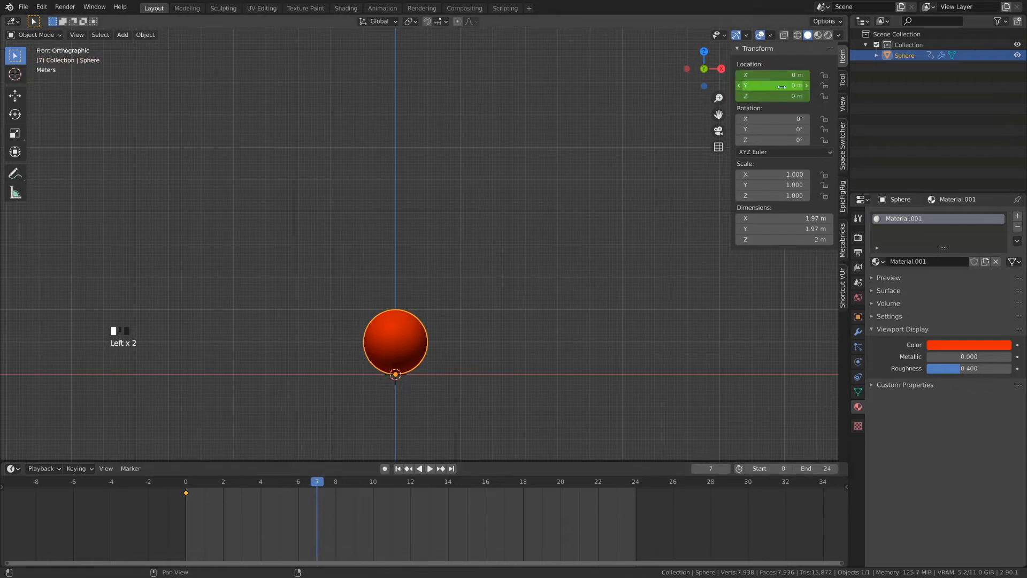
# - At frame 12, set the sphere's Z location to 8 m and keyframe its location
pyautogui.click(378, 487)
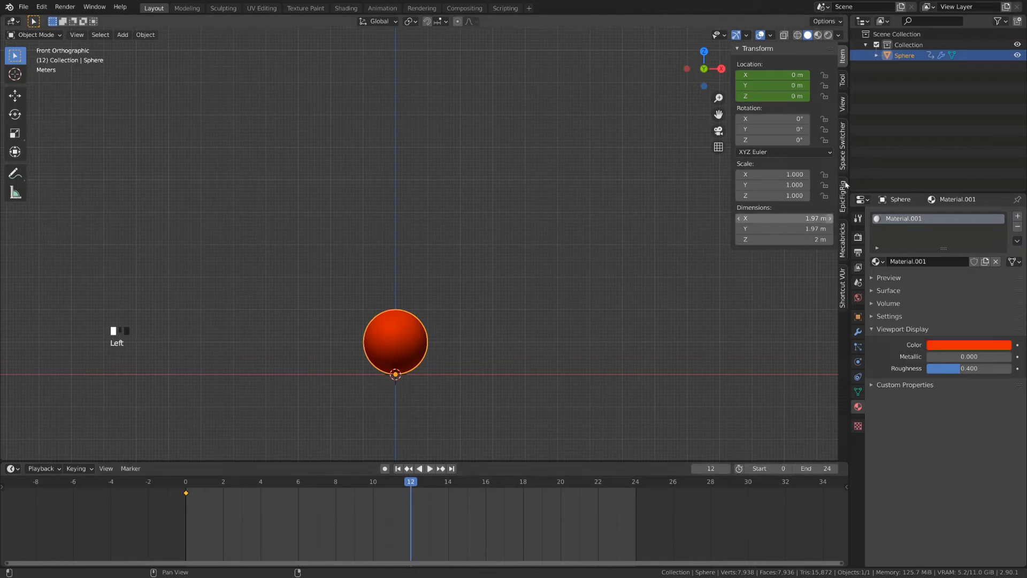
pyautogui.moveTo(772, 96); pyautogui.dragTo(827, 96)
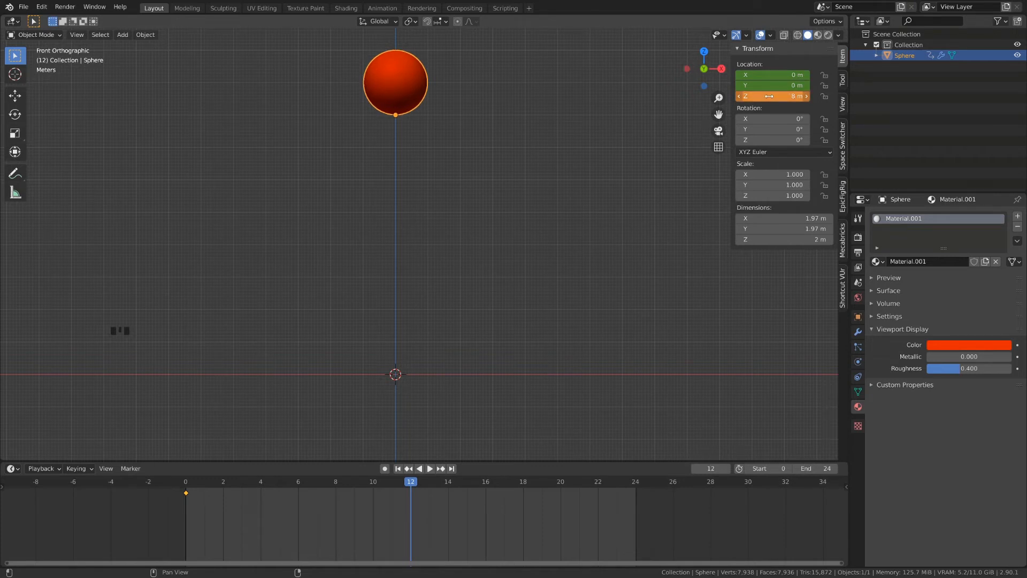
pyautogui.press('i')
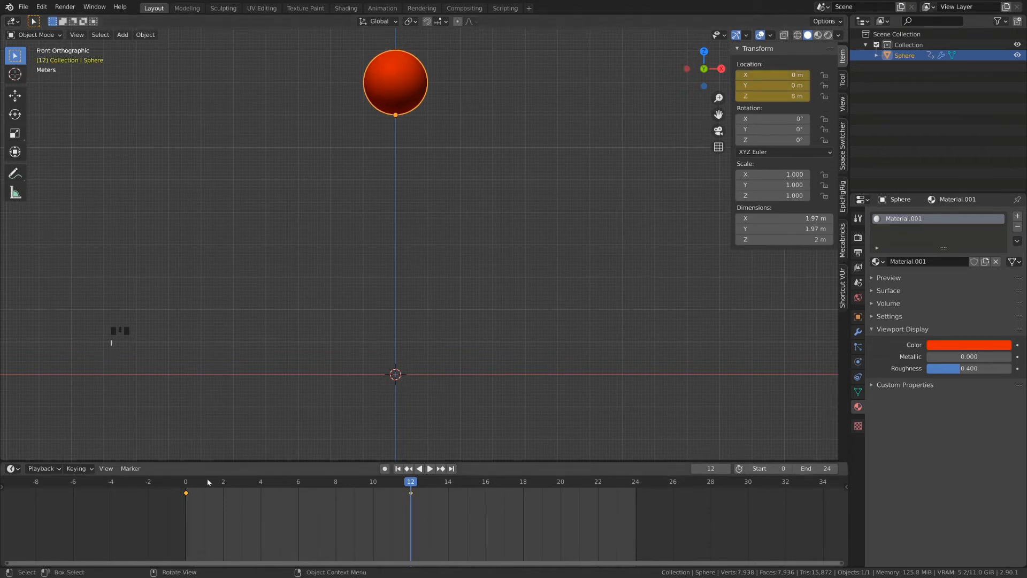
# - Preview the sphere's upward motion by scrubbing the timeline between frames 0 and 12
pyautogui.click(187, 481)
pyautogui.moveTo(190, 483); pyautogui.dragTo(198, 514)
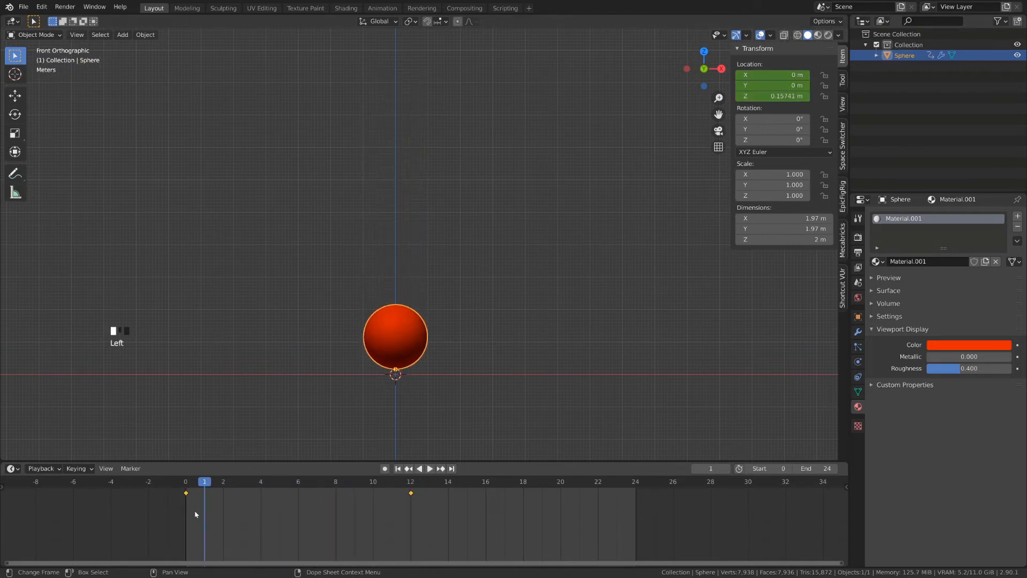
pyautogui.click(184, 494)
pyautogui.press('space')
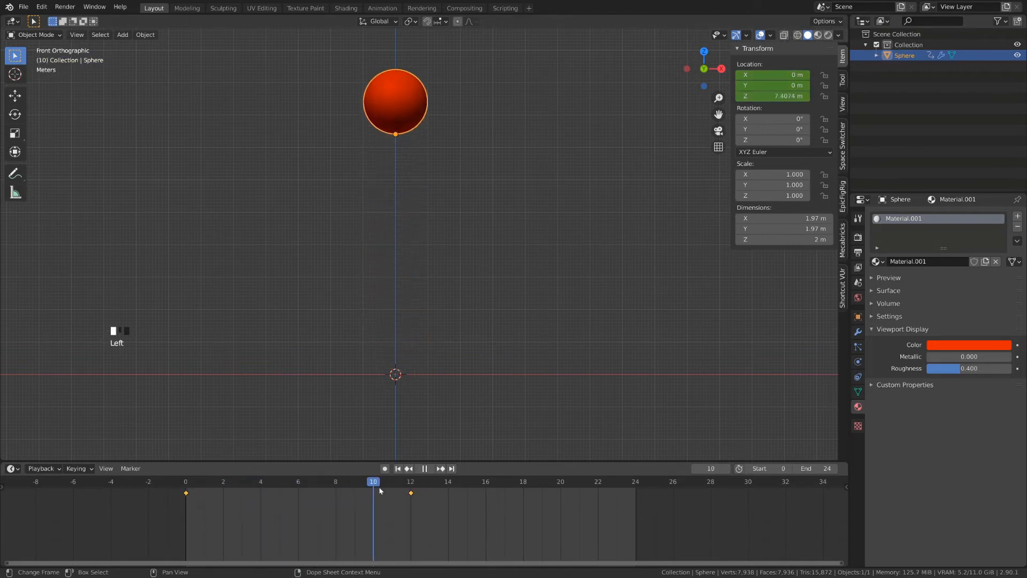
pyautogui.moveTo(422, 497); pyautogui.dragTo(202, 488)
# - Duplicate the sphere's frame 0 keyframe and place the copy at frame 24
pyautogui.click(183, 494)
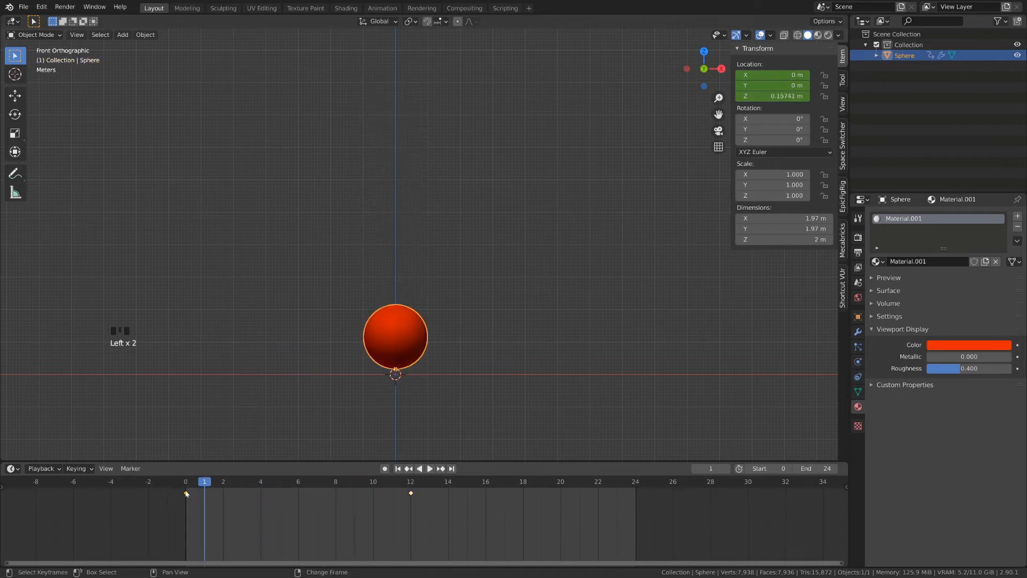
pyautogui.hotkey('shift', 'd')
pyautogui.click(632, 493)
# - Play the bounce animation from the first frame and stop playback
pyautogui.hotkey('shift', 'Left')
pyautogui.press('space')
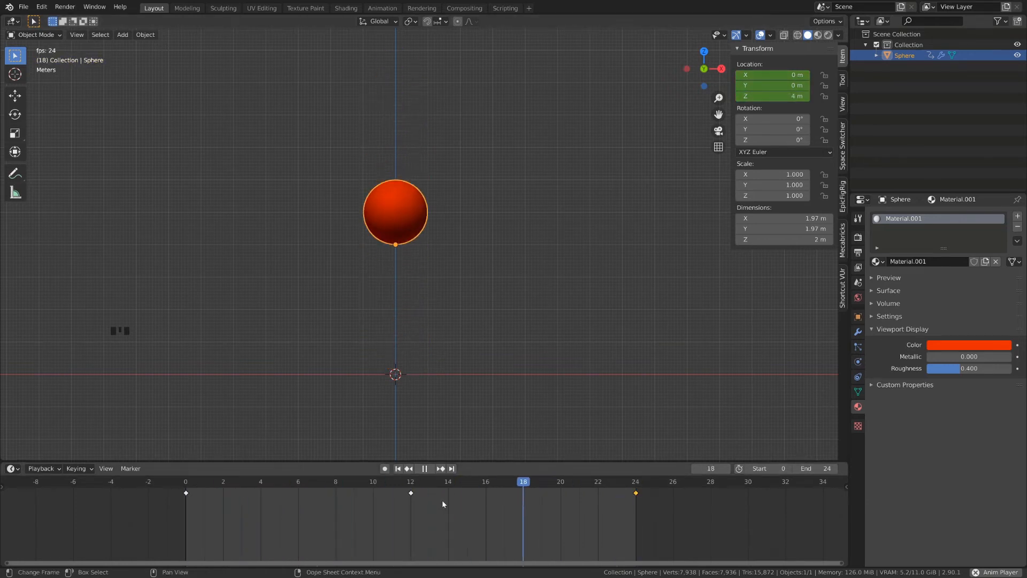
pyautogui.press('space')
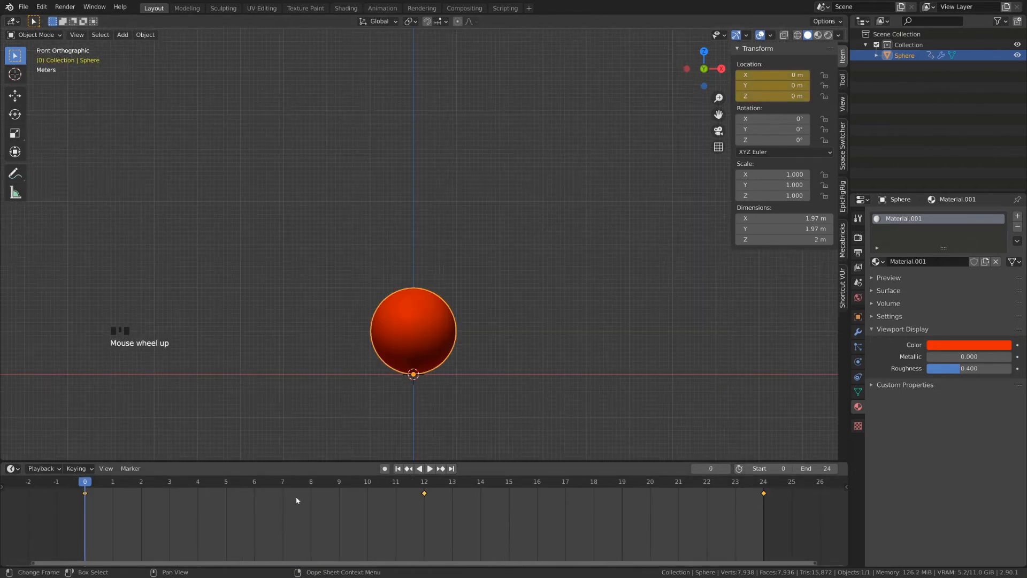
# - Step the animation forward and backward one frame at a time to inspect the sphere's motion
pyautogui.press('Right')
pyautogui.press('Right')
pyautogui.press('Right')
pyautogui.press('Right')
pyautogui.press('Right')
pyautogui.press('Right')
pyautogui.press('Right')
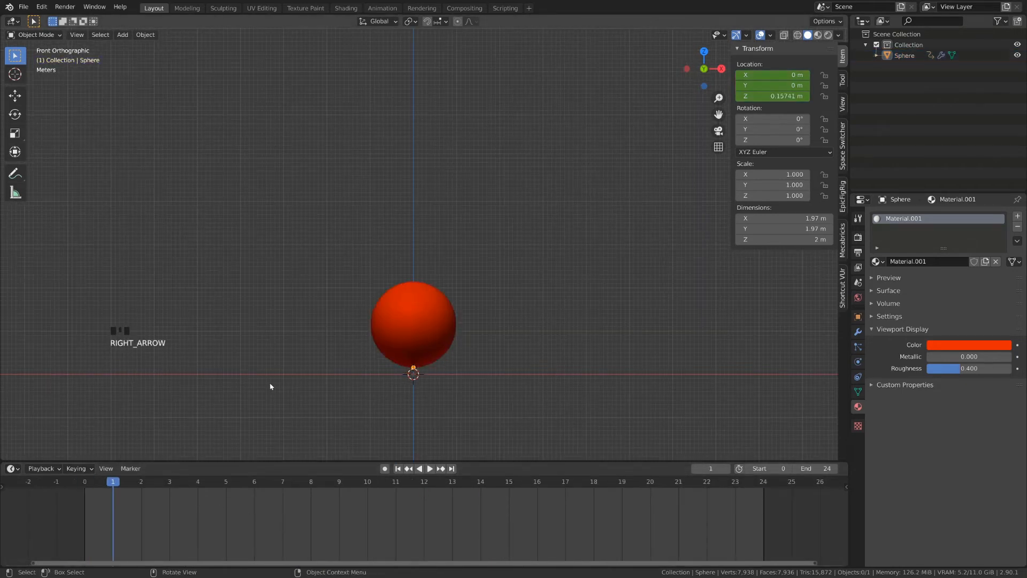
pyautogui.press('Right')
pyautogui.press('Left')
pyautogui.press('Left')
pyautogui.press('Left')
pyautogui.press('Left')
pyautogui.press('Left')
pyautogui.press('Left')
pyautogui.press('Left')
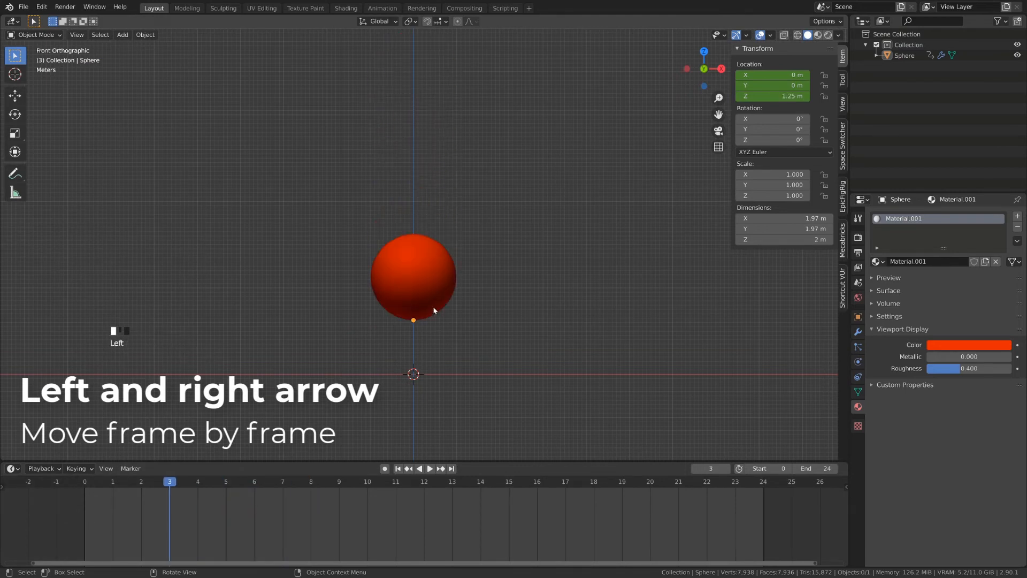
# - Reselect the sphere and step back frame by frame to frame 0
pyautogui.click(434, 310)
pyautogui.press('Left')
pyautogui.press('Left')
pyautogui.press('Left')
pyautogui.press('Left')
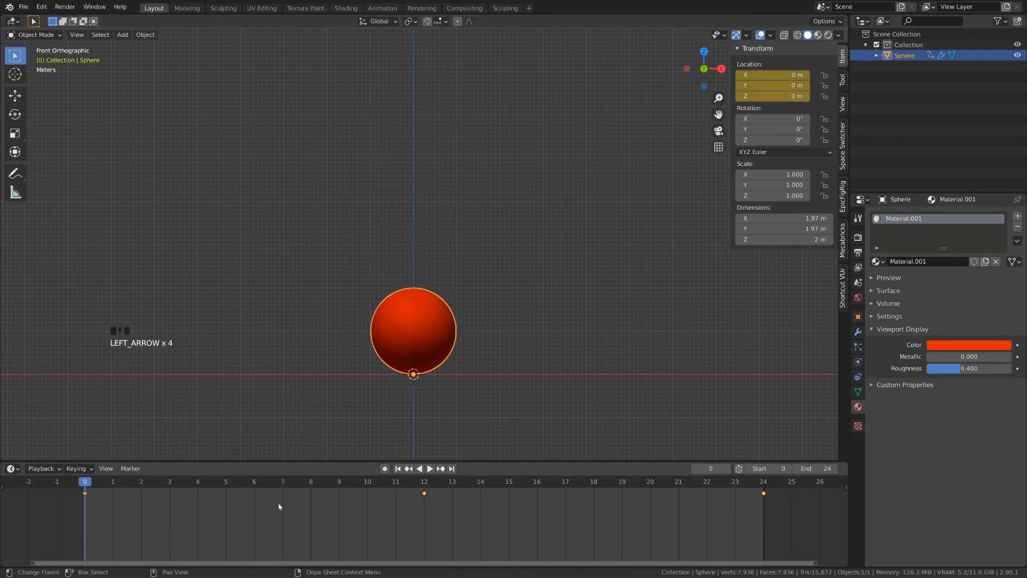
# - Jump back and forth between the sphere's keyframes at frames 0, 12 and 24
pyautogui.press('Up')
pyautogui.press('Up')
pyautogui.scroll(-4, 397, 337)
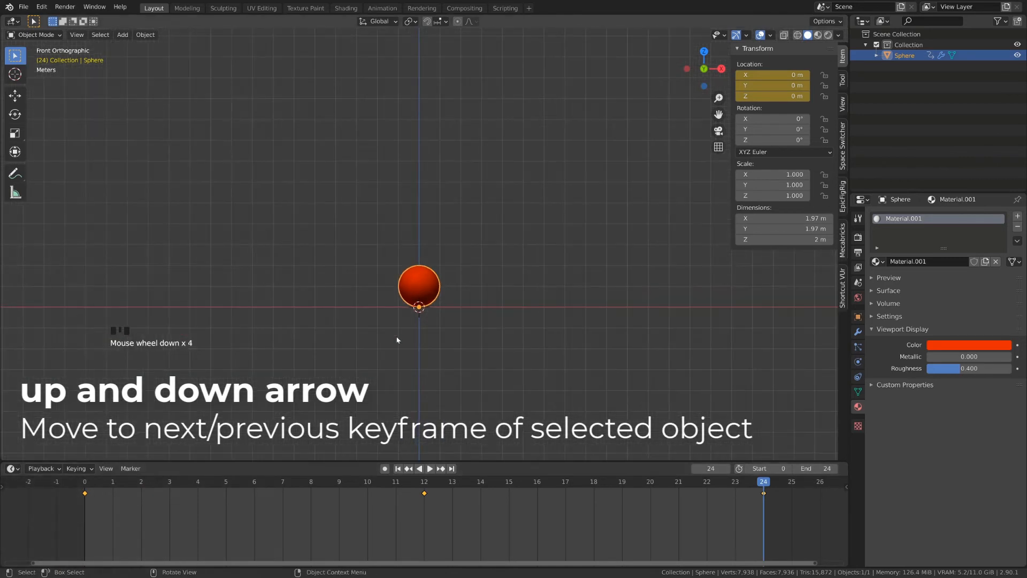
pyautogui.press('Down')
pyautogui.press('Down')
pyautogui.press('Up')
pyautogui.press('Up')
pyautogui.press('Down')
pyautogui.press('Down')
# - Set the current frame to 12, and jump repeatedly between the last and first frames of the range
pyautogui.keyDown('shift'); pyautogui.moveTo(463, 349); pyautogui.dragTo(464, 365, button='middle'); pyautogui.keyUp('shift')
pyautogui.click(427, 484)
pyautogui.hotkey('shift', 'Right')
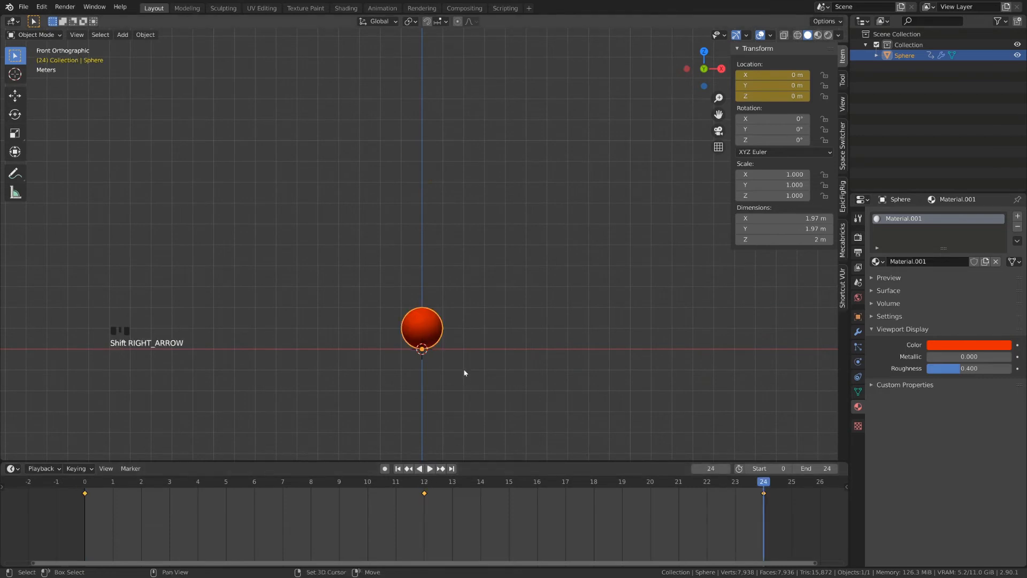
pyautogui.hotkey('shift', 'Left')
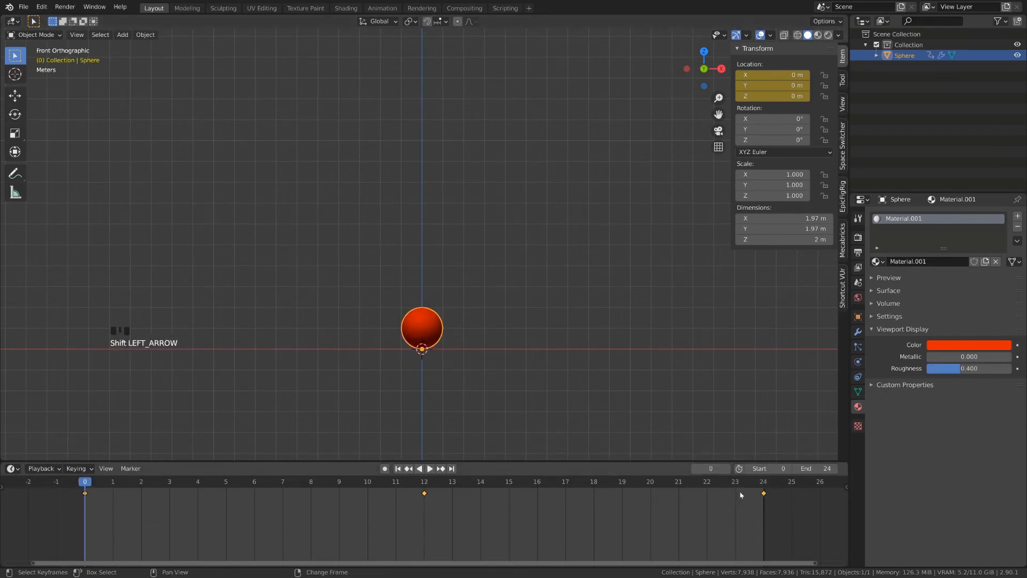
pyautogui.hotkey('shift', 'Right')
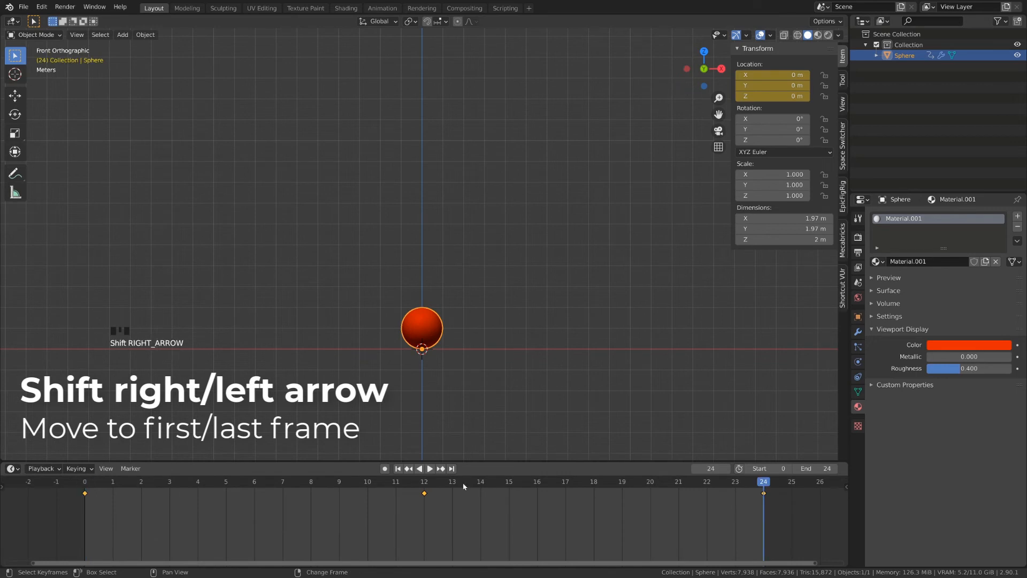
pyautogui.hotkey('shift', 'Left')
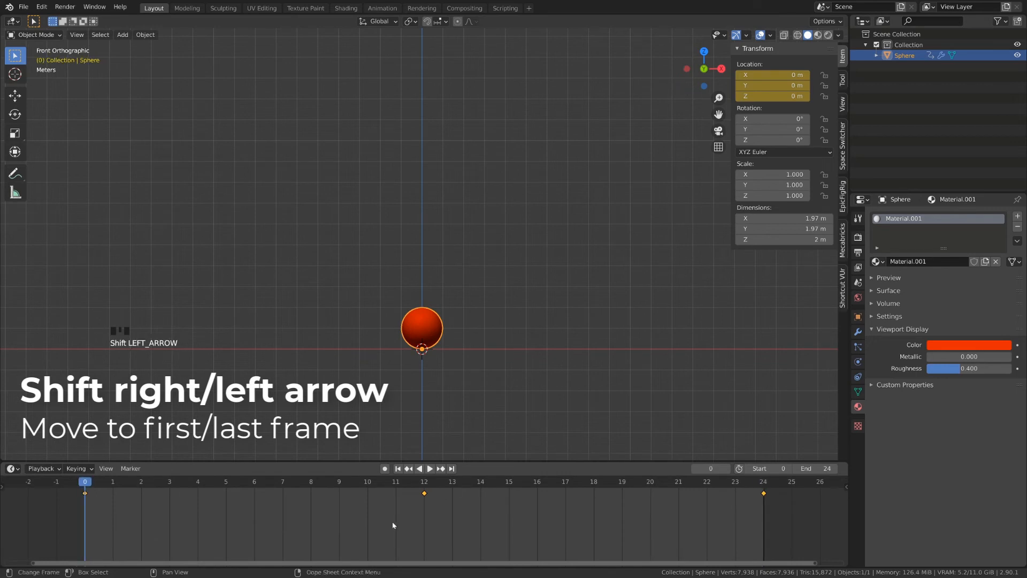
# - Start and stop animation playback to review the bounce, finishing at frame 0
pyautogui.click(428, 469)
pyautogui.click(422, 469)
pyautogui.click(421, 469)
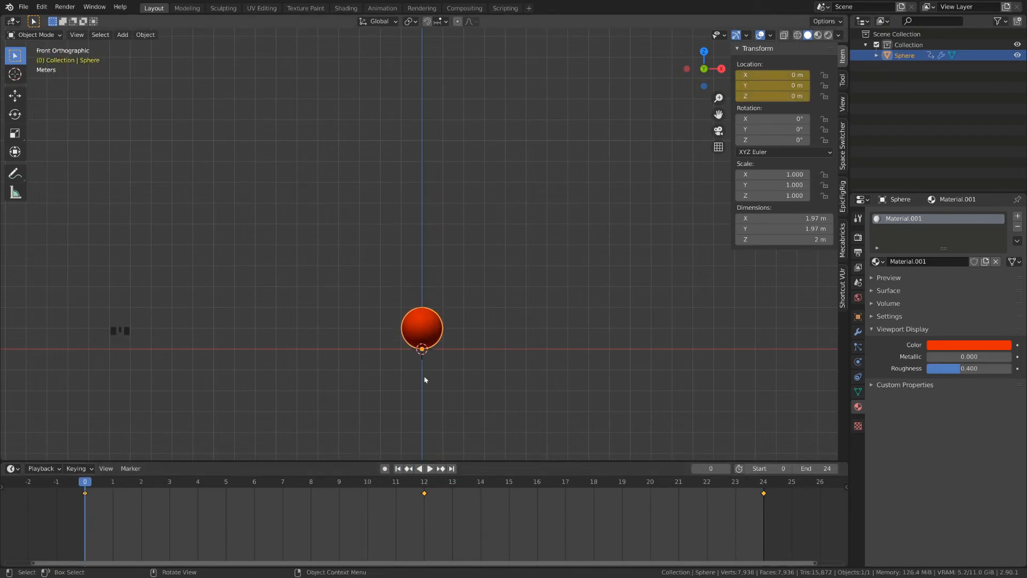
# - Try moving the sphere off its path at frame 5 and at another in-between frame without inserting keyframes
pyautogui.click(409, 319)
pyautogui.moveTo(115, 502); pyautogui.dragTo(225, 481)
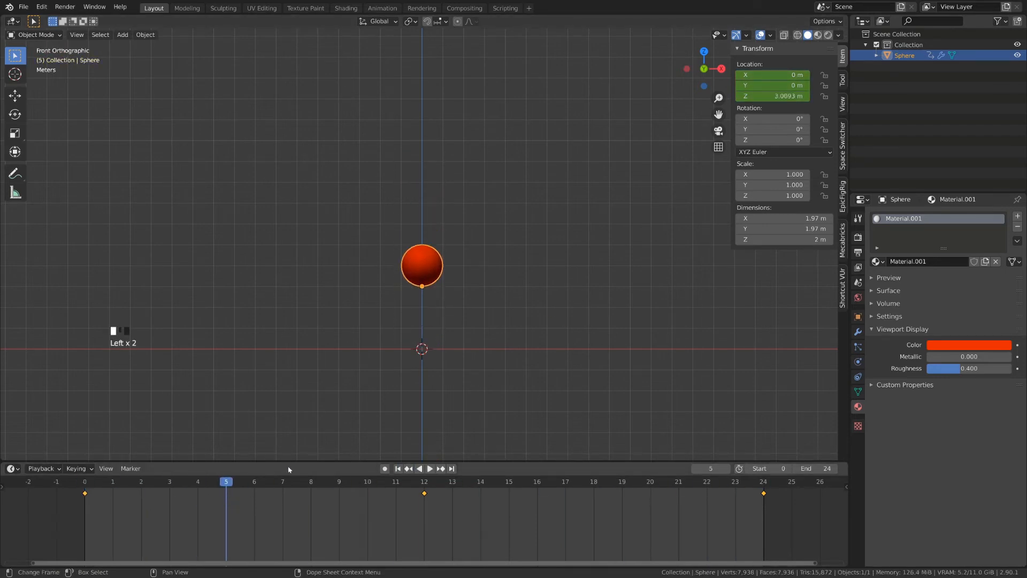
pyautogui.press('g')
pyautogui.click(276, 232)
pyautogui.moveTo(271, 495); pyautogui.dragTo(171, 489)
pyautogui.press('g')
pyautogui.click(254, 296)
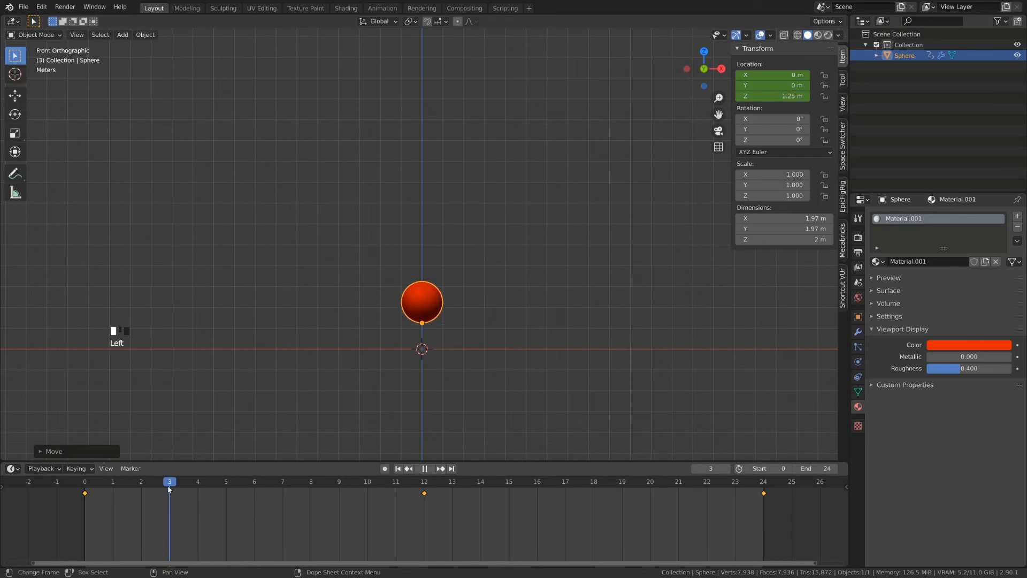
# - At frame 3, move the sphere to about X -7.9 m, Z 5.6 m and keyframe its location
pyautogui.press('g')
pyautogui.click(383, 218)
pyautogui.press('i')
pyautogui.click(384, 217)
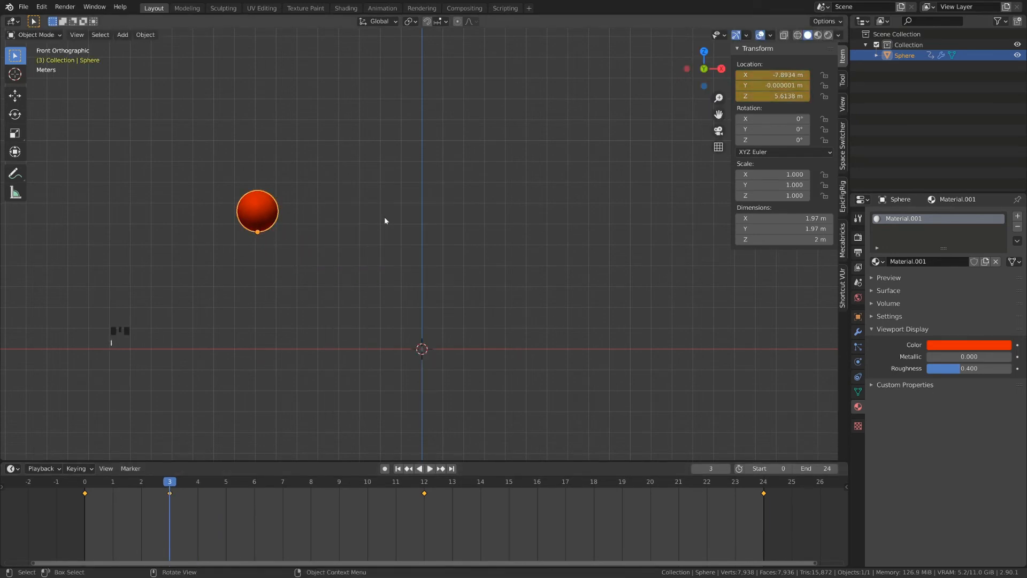
# - Delete the keyframe at frame 3, change to another frame, and undo the deletion
pyautogui.moveTo(137, 500); pyautogui.dragTo(176, 504)
pyautogui.press('x')
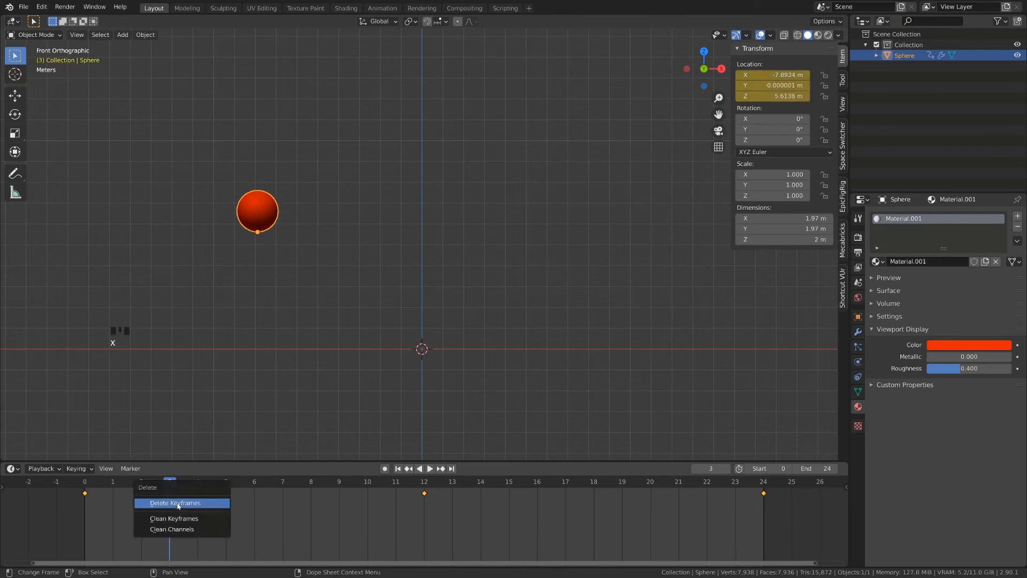
pyautogui.click(176, 502)
pyautogui.click(253, 484)
pyautogui.hotkey('ctrl', 'z')
pyautogui.hotkey('ctrl', 'z')
# - Select only the sphere's frame 3 keyframe in the timeline and delete it
pyautogui.click(169, 494)
pyautogui.press('x')
pyautogui.click(169, 495)
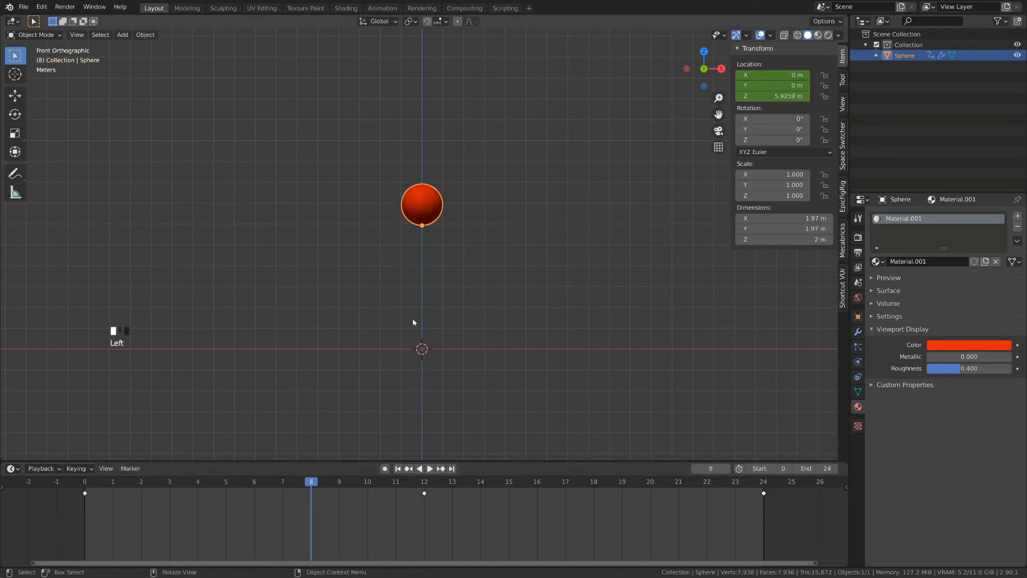
# - At frame 8, move the sphere to about X 4.89 m, Z 10.7 m and keyframe its location
pyautogui.press('g')
pyautogui.click(526, 198)
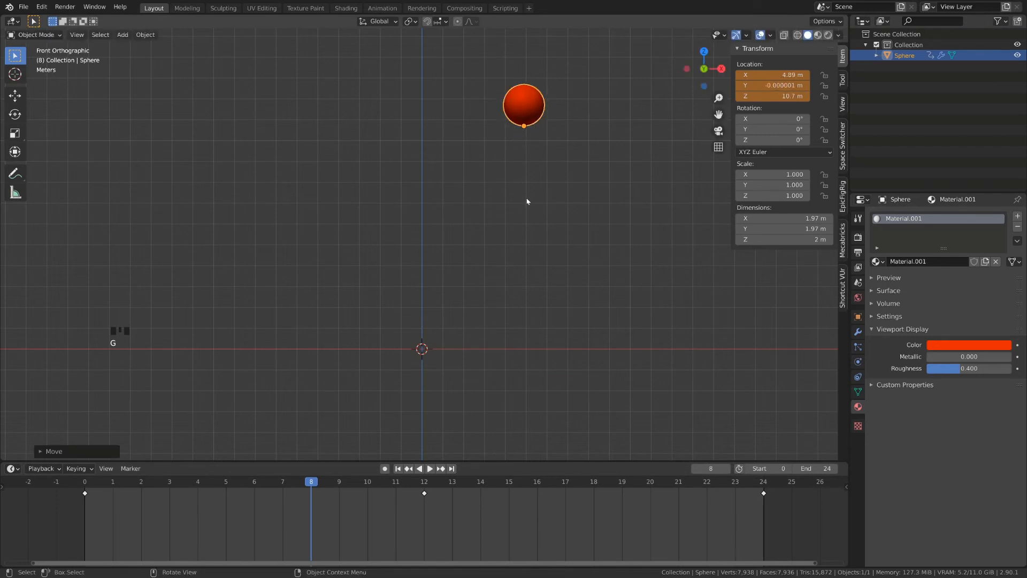
pyautogui.press('i')
pyautogui.click(528, 199)
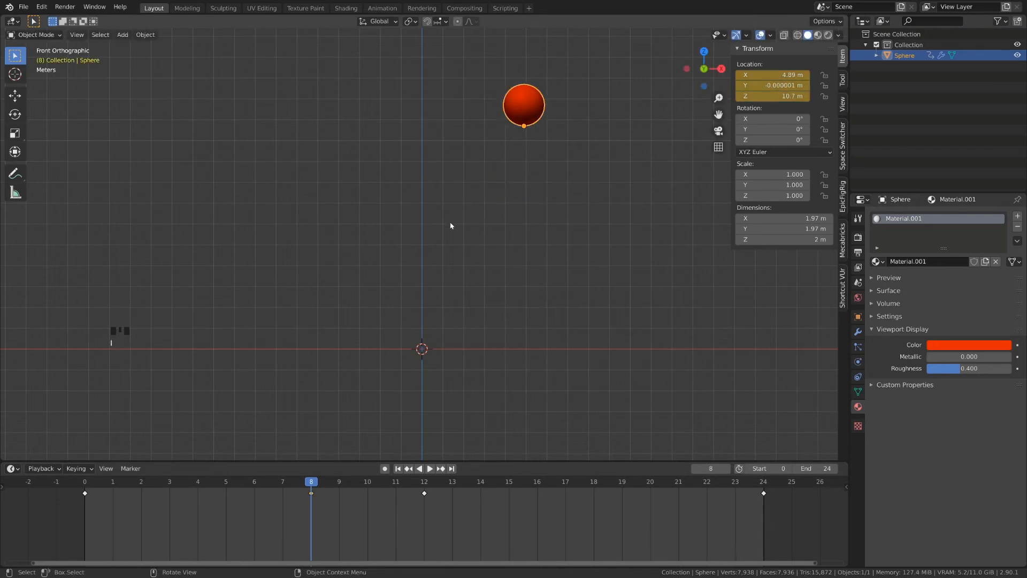
# - Delete the sphere's keyframe at frame 8 and return to frame 0
pyautogui.press('x')
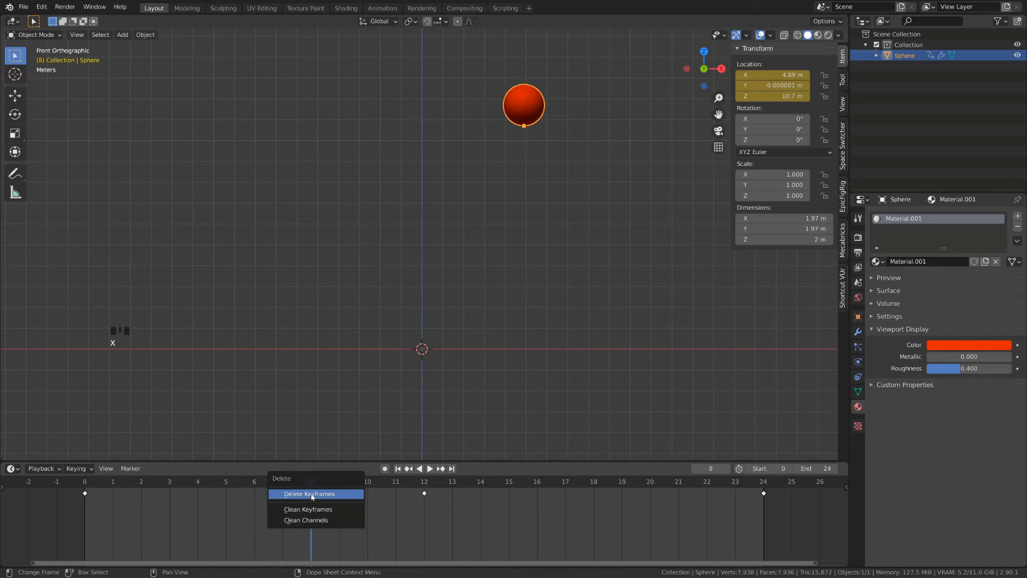
pyautogui.click(315, 491)
pyautogui.moveTo(331, 480); pyautogui.dragTo(84, 516)
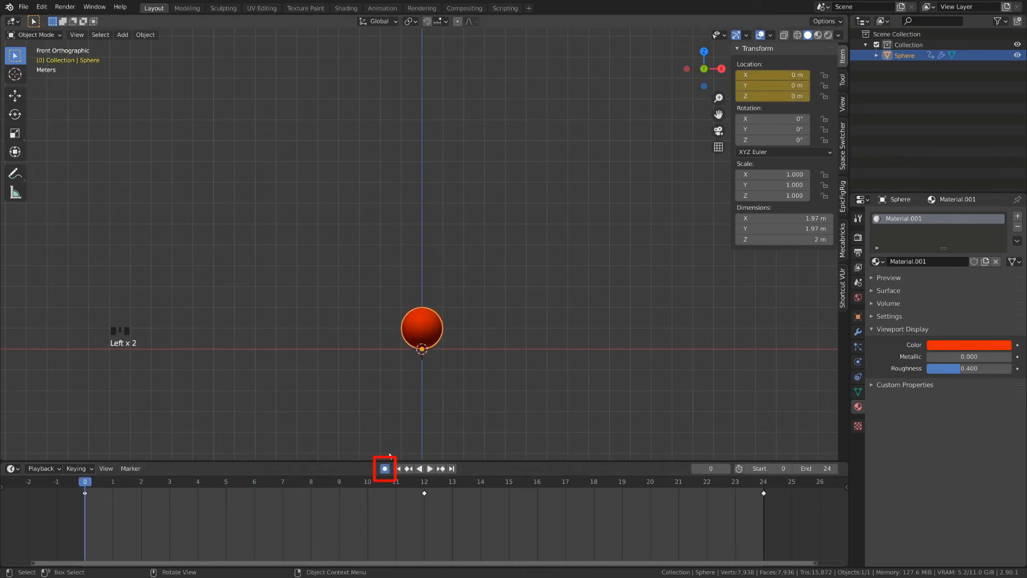
# - With auto keying active, move the sphere at frame 5 to about X -2.37 m, Z 5.72 m
pyautogui.moveTo(154, 490); pyautogui.dragTo(199, 492)
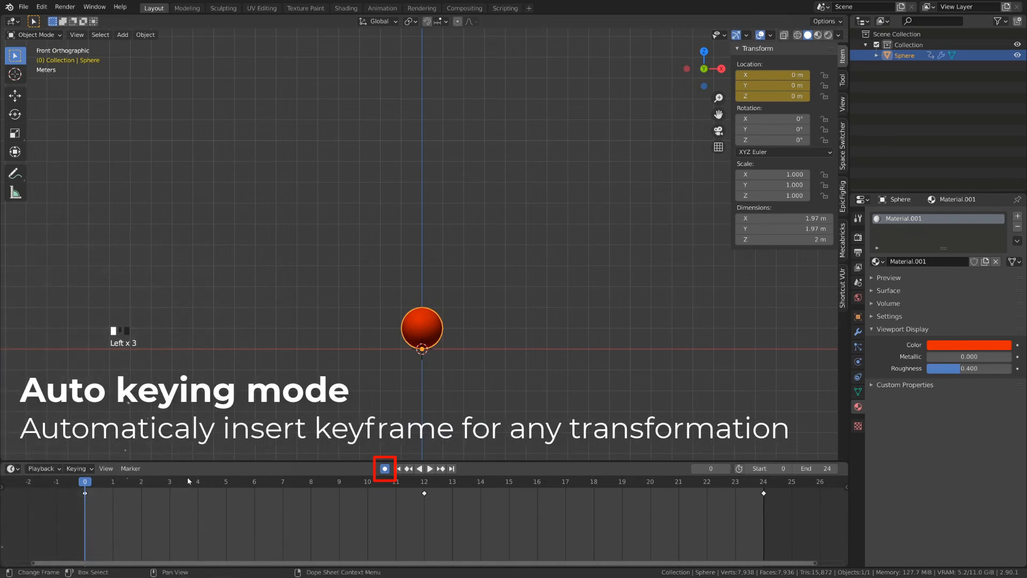
pyautogui.click(226, 482)
pyautogui.press('g')
pyautogui.click(419, 223)
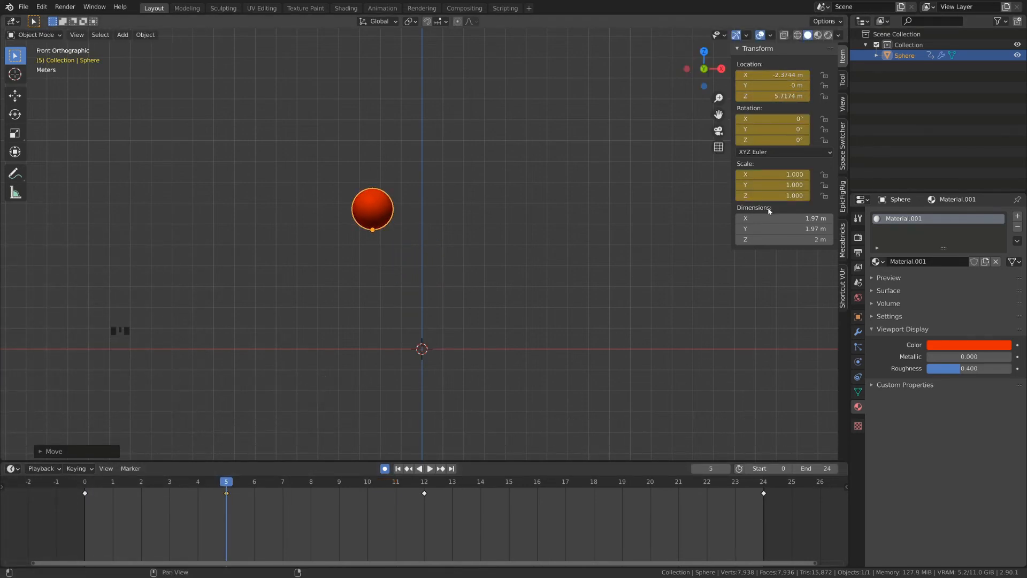
# - At frame 15, move the sphere up and sideways, rotate it about -66.6° around Y, and play back the auto-keyed motion
pyautogui.moveTo(348, 480); pyautogui.dragTo(509, 489)
pyautogui.press('g')
pyautogui.click(619, 134)
pyautogui.press('r')
pyautogui.click(505, 167)
pyautogui.press('space')
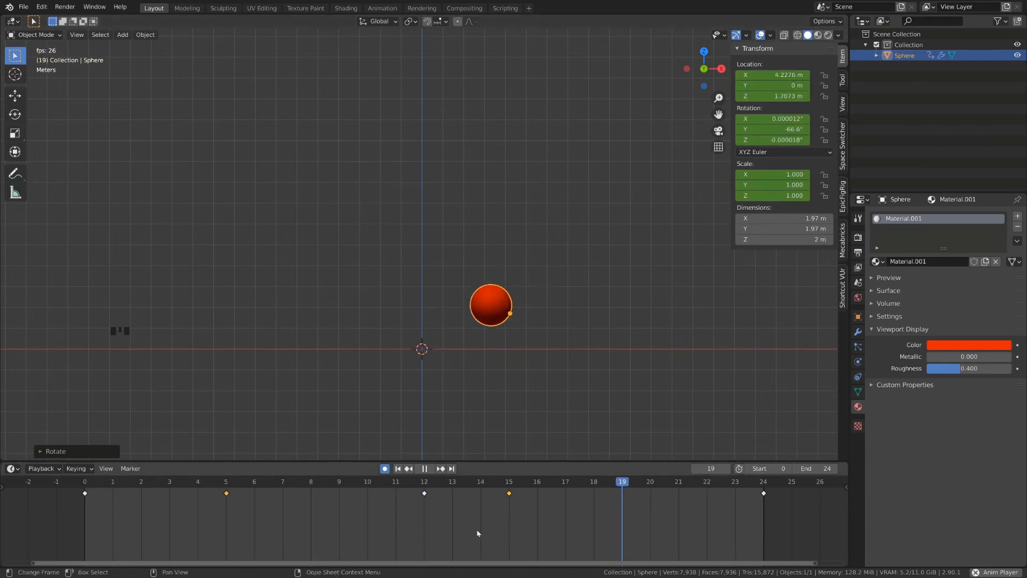
pyautogui.press('space')
# - Delete the sphere's auto-inserted keyframes at frames 15 and 5
pyautogui.moveTo(540, 530); pyautogui.dragTo(508, 496)
pyautogui.press('x')
pyautogui.click(502, 490)
pyautogui.press('x')
pyautogui.click(225, 495)
# - Select the ball and keyframe its material's red viewport display color at frame 2
pyautogui.moveTo(94, 489); pyautogui.dragTo(143, 492)
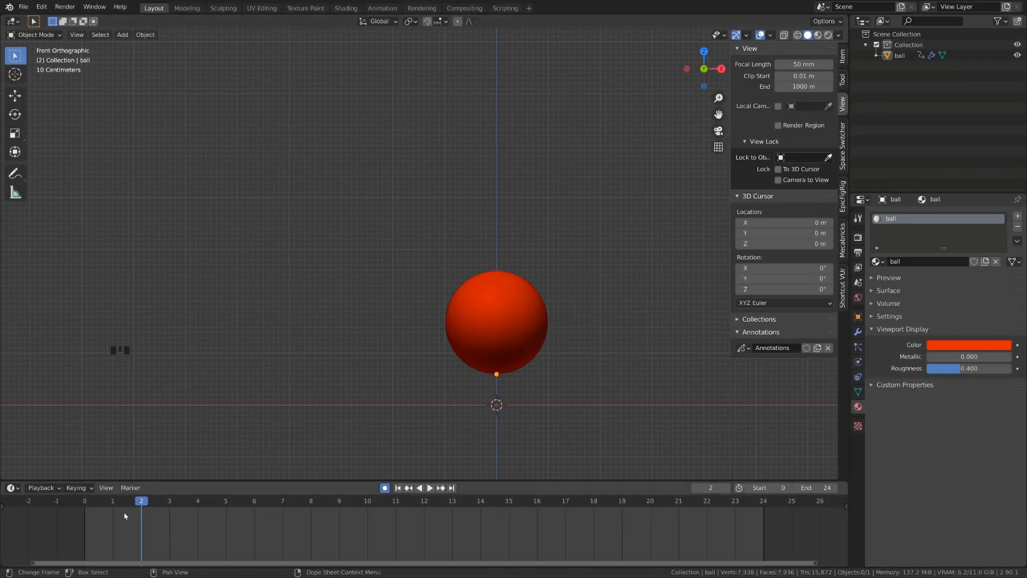
pyautogui.moveTo(124, 515); pyautogui.dragTo(88, 504)
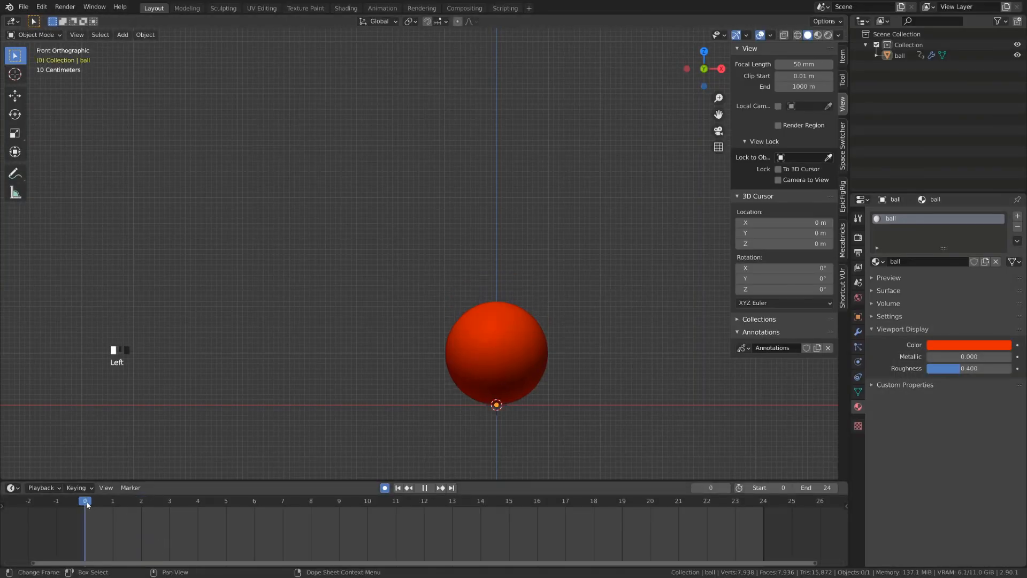
pyautogui.click(491, 349)
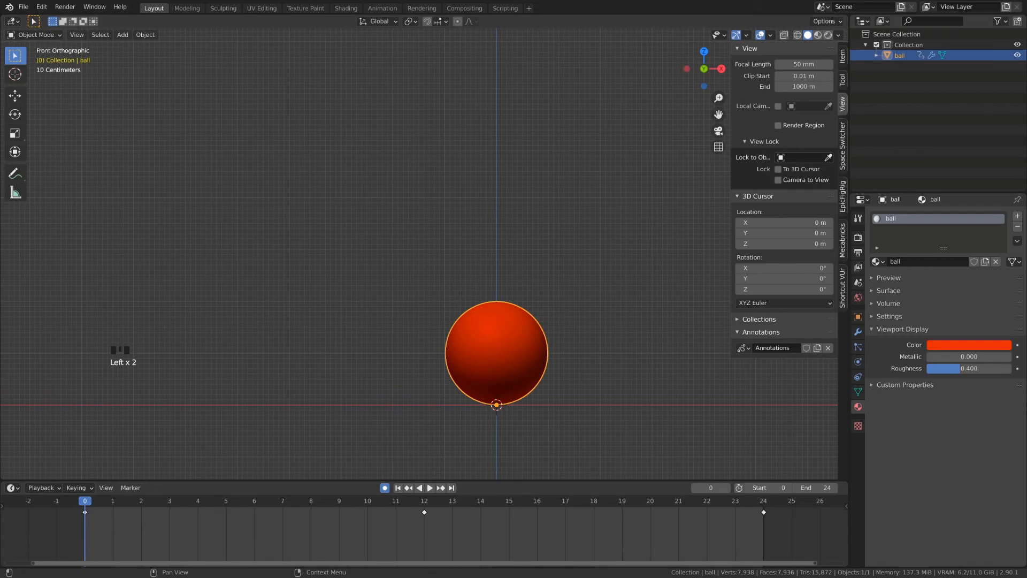
pyautogui.click(135, 505)
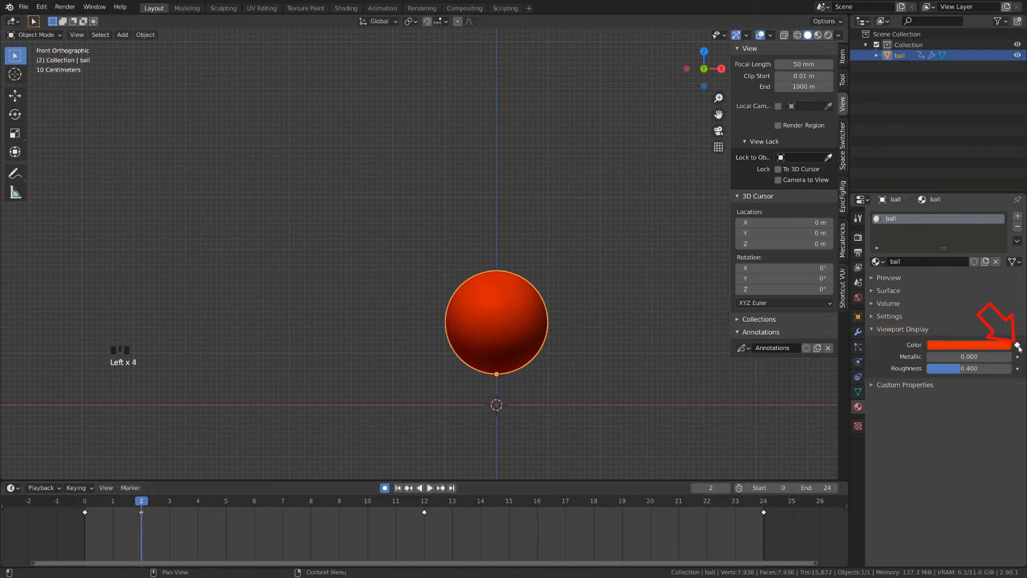
# - At frame 8, change the ball material's viewport display color to green and keyframe it
pyautogui.click(308, 505)
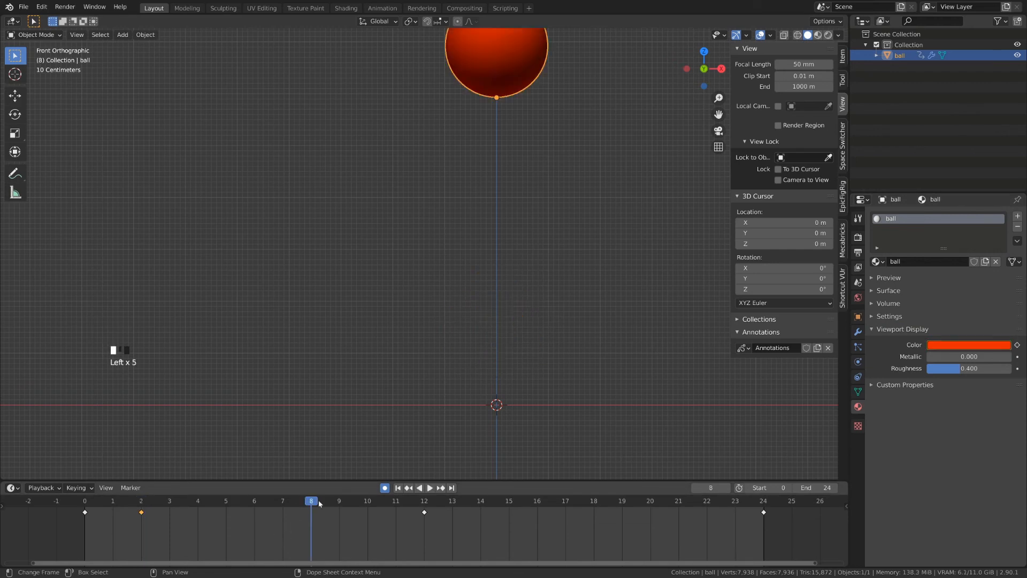
pyautogui.click(971, 345)
pyautogui.moveTo(950, 226); pyautogui.dragTo(922, 209)
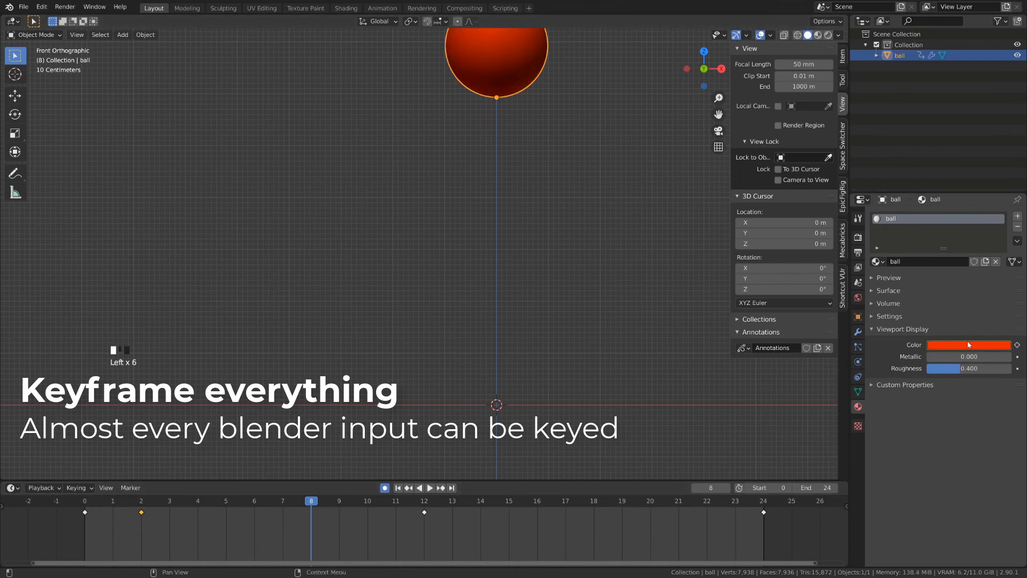
pyautogui.click(968, 345)
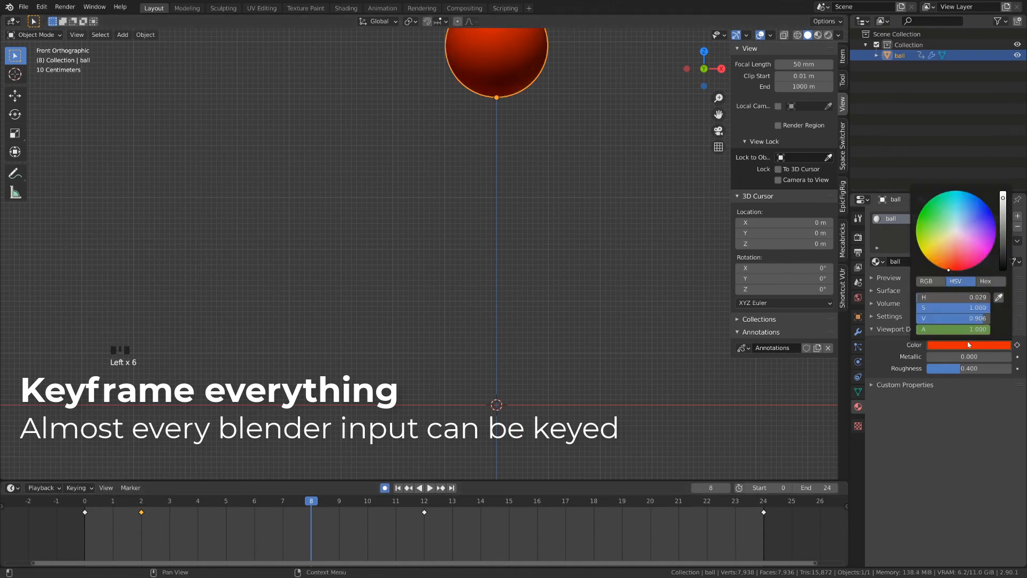
pyautogui.click(923, 206)
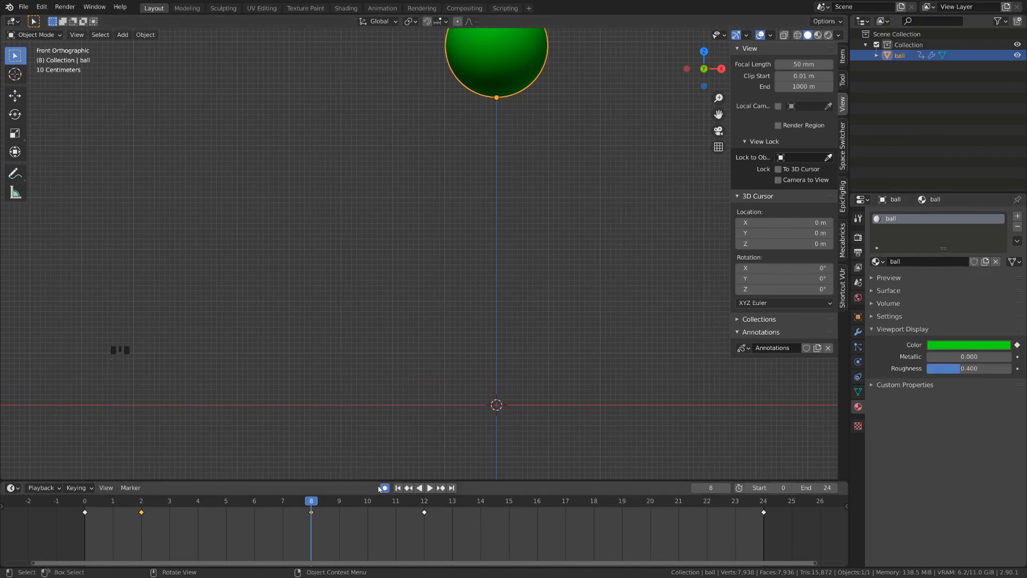
# - Play the animation from frame 2 to check the ball's color transition during the bounce
pyautogui.moveTo(153, 502); pyautogui.dragTo(148, 501)
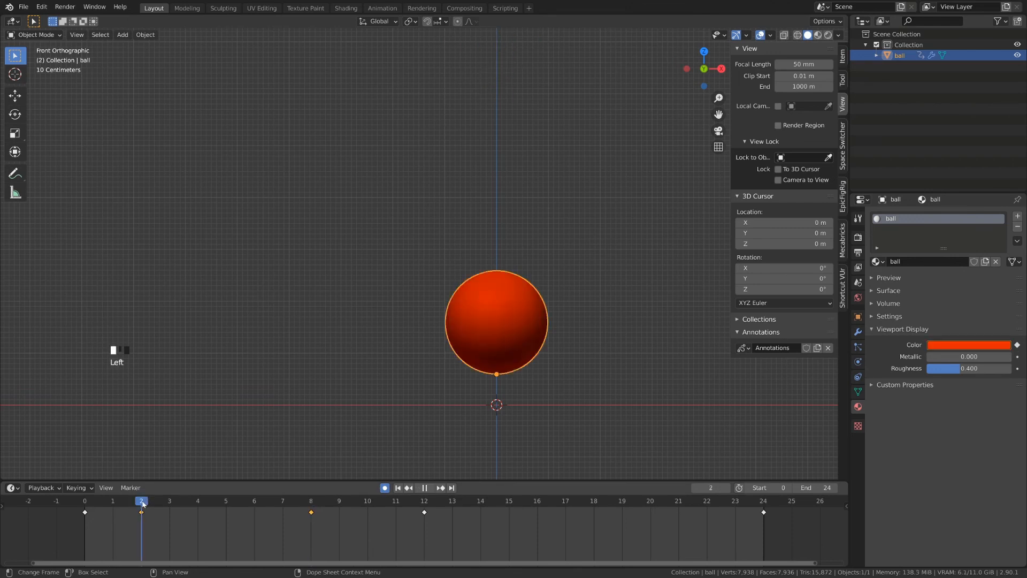
pyautogui.press('space')
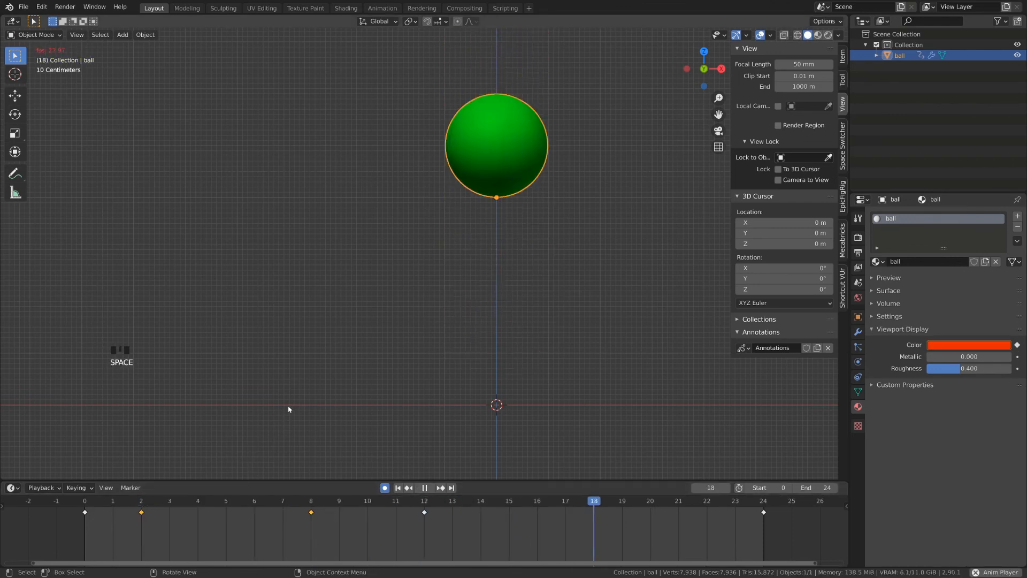
pyautogui.press('space')
pyautogui.scroll(-4, 243, 452)
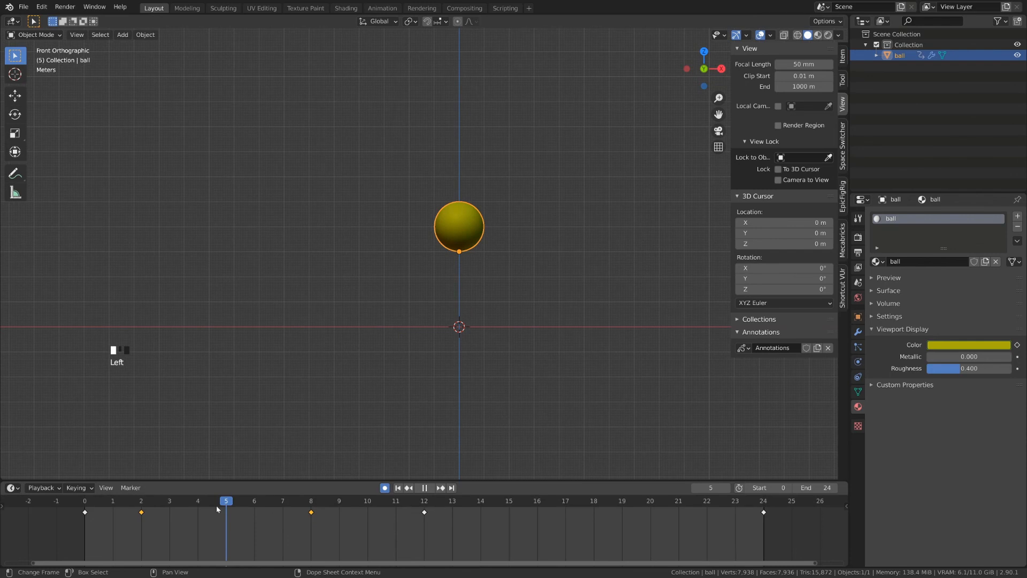